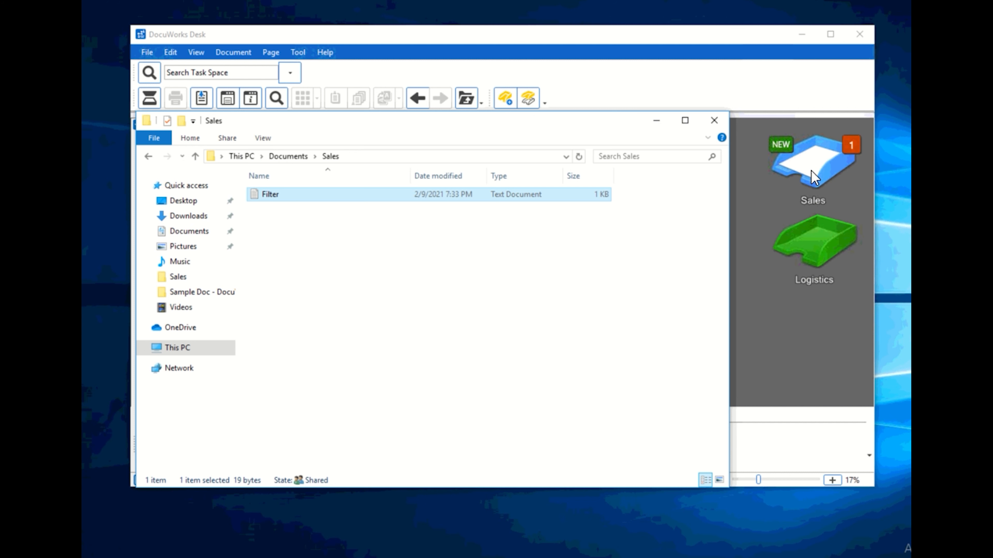
# Examine the options for filtering documents by specific attributes in the Sales tray's properties, leaving the filter disabled.
pyautogui.rightClick(811, 171)
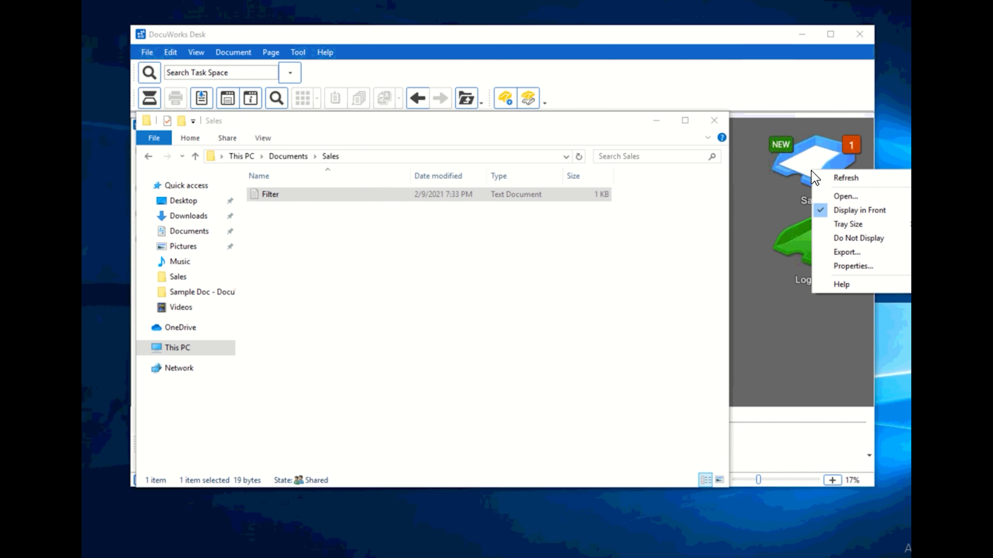
pyautogui.click(853, 266)
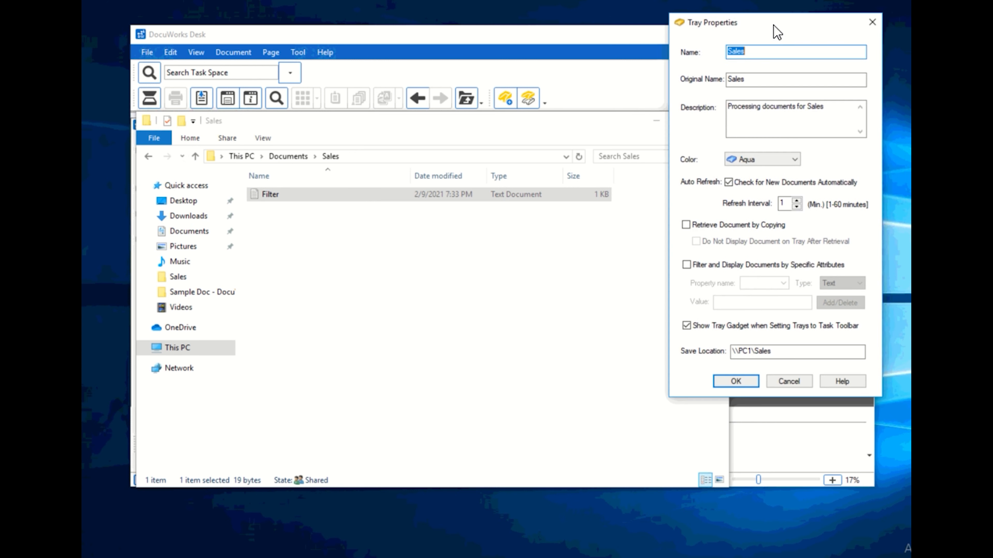
pyautogui.moveTo(776, 32); pyautogui.dragTo(764, 33)
pyautogui.click(611, 83)
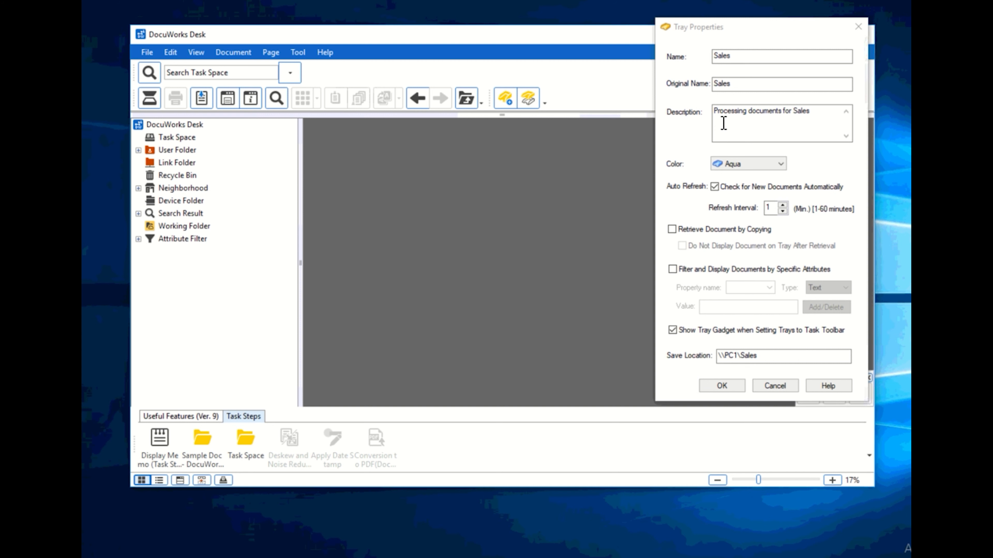
pyautogui.click(676, 274)
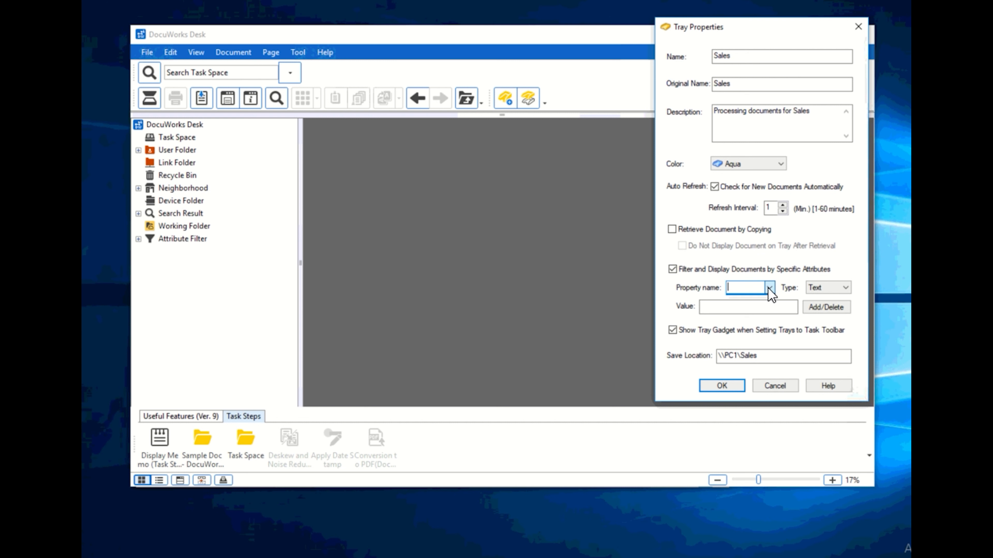
pyautogui.click(755, 305)
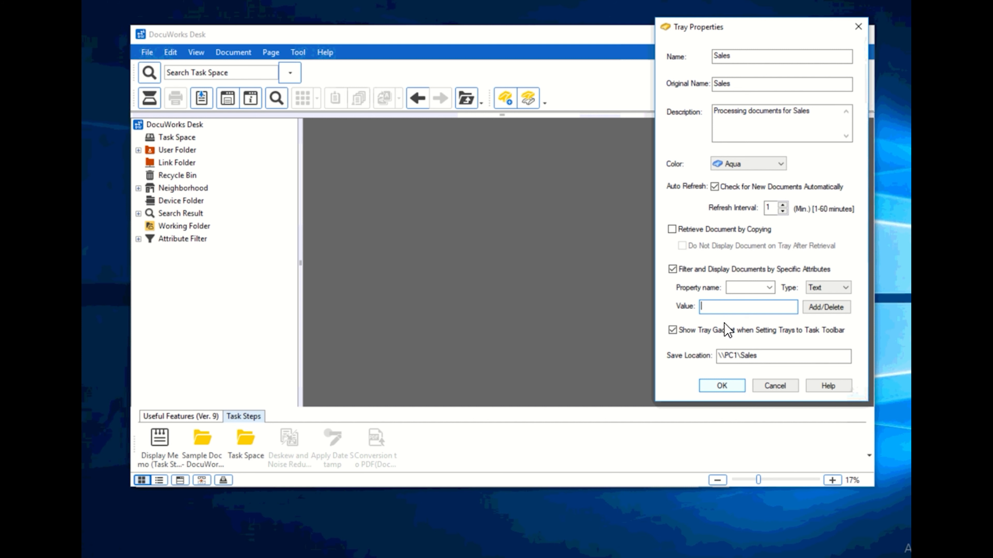
pyautogui.click(672, 269)
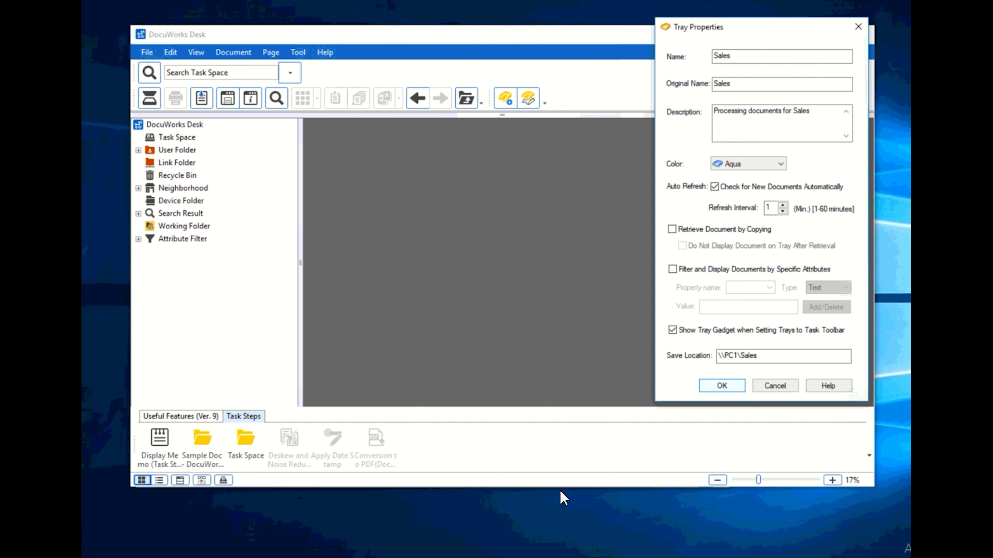
pyautogui.click(722, 386)
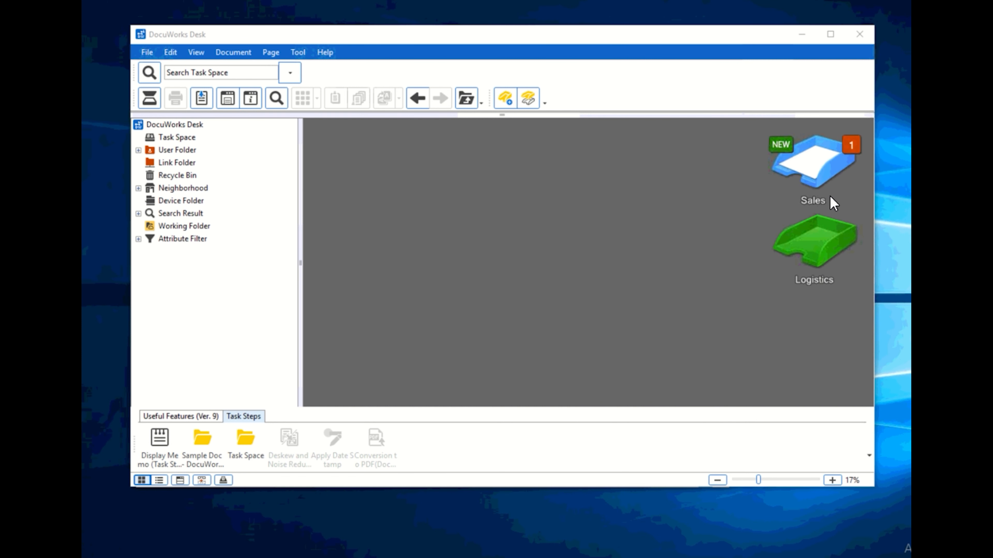
# Move Filter.txt from the Sales tray into the workspace and close the tray window.
pyautogui.doubleClick(835, 166)
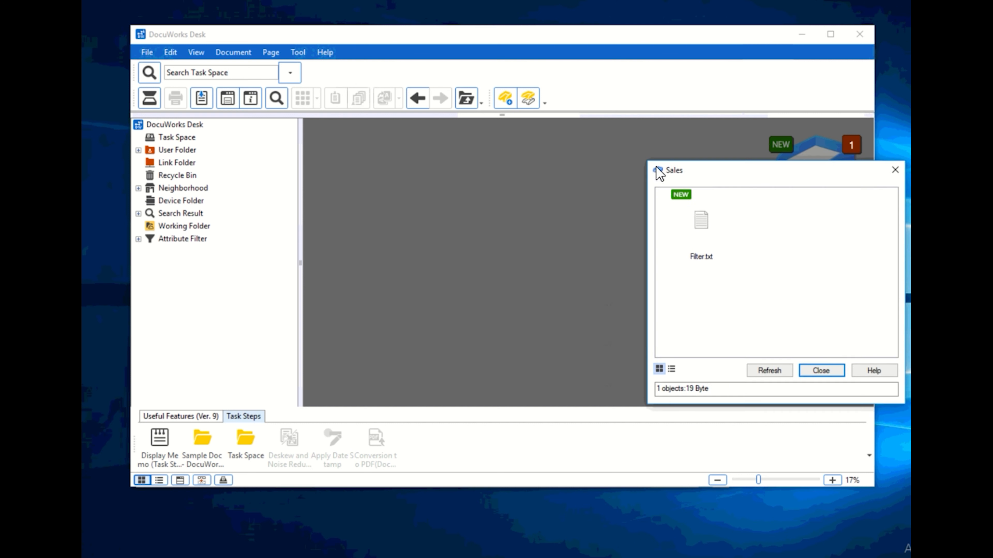
pyautogui.moveTo(659, 174); pyautogui.dragTo(600, 178)
pyautogui.click(643, 230)
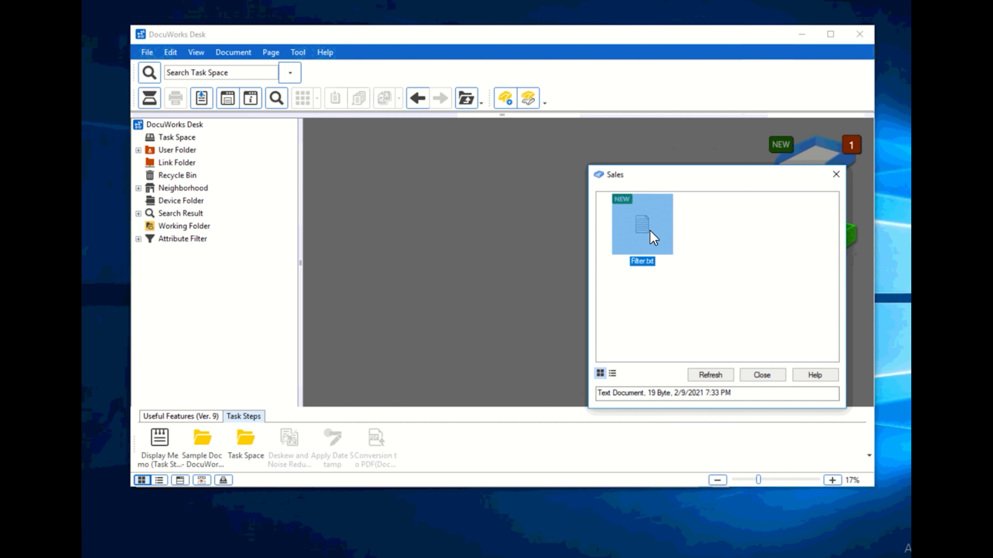
pyautogui.moveTo(433, 215); pyautogui.dragTo(370, 175)
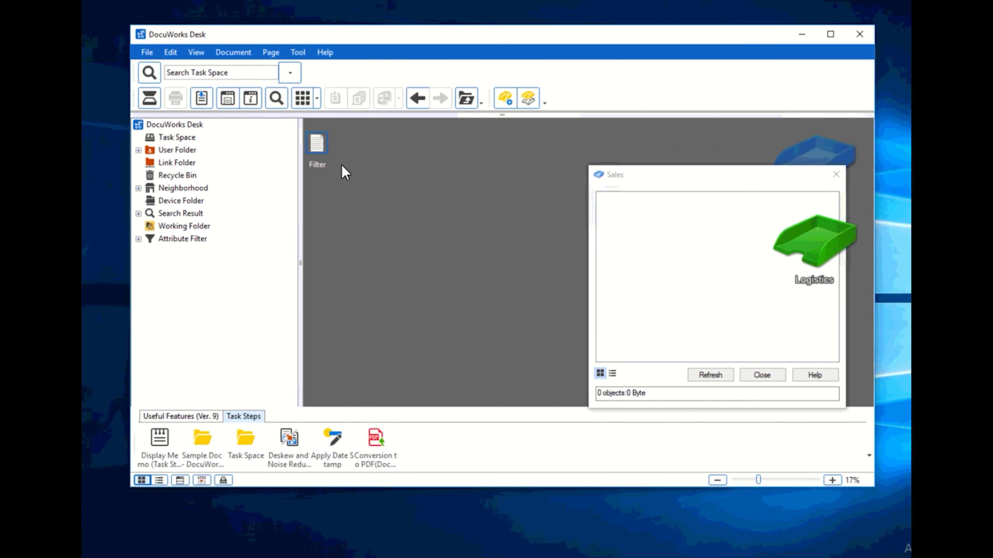
pyautogui.moveTo(321, 152); pyautogui.dragTo(335, 157)
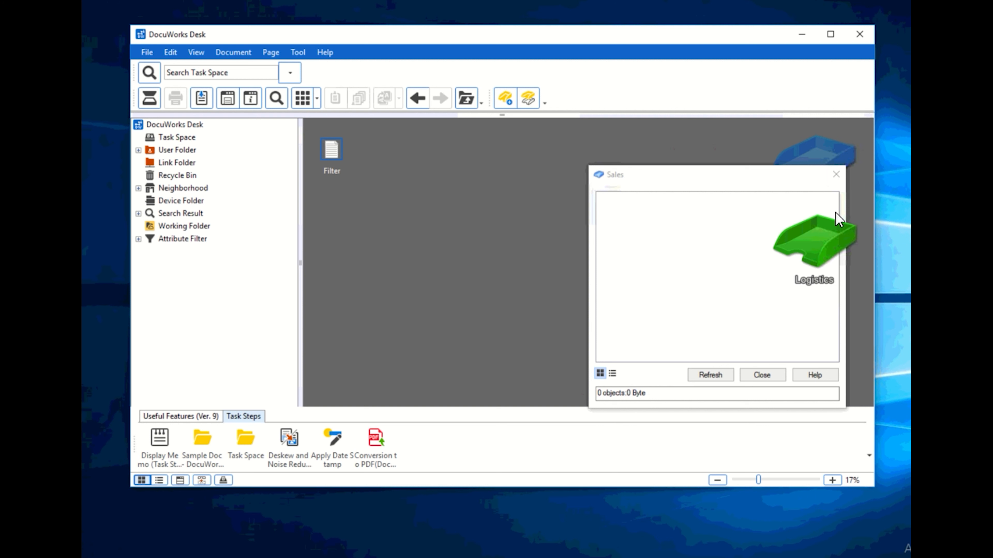
pyautogui.click(835, 175)
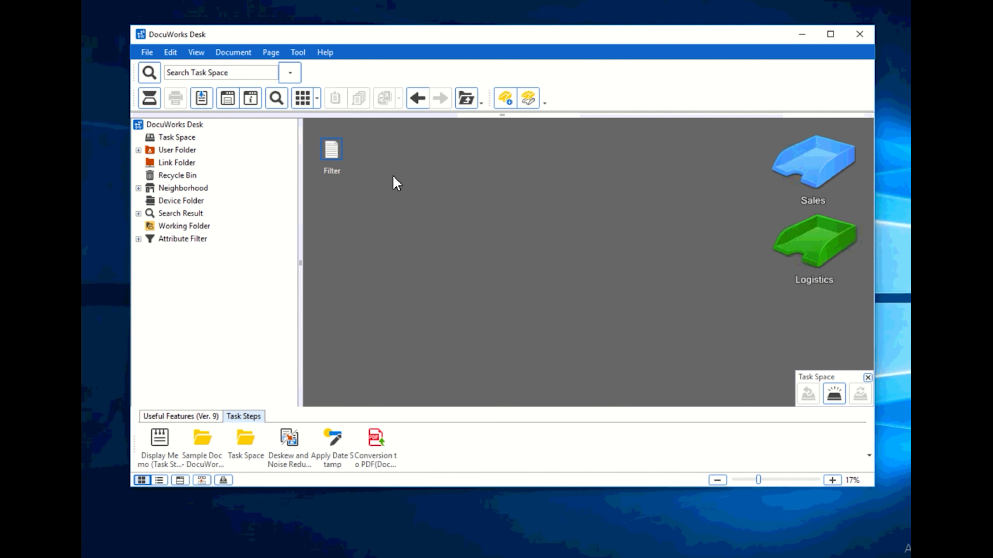
# Inspect the detailed file properties of the Filter text file in the workspace, including its attributes.
pyautogui.rightClick(327, 156)
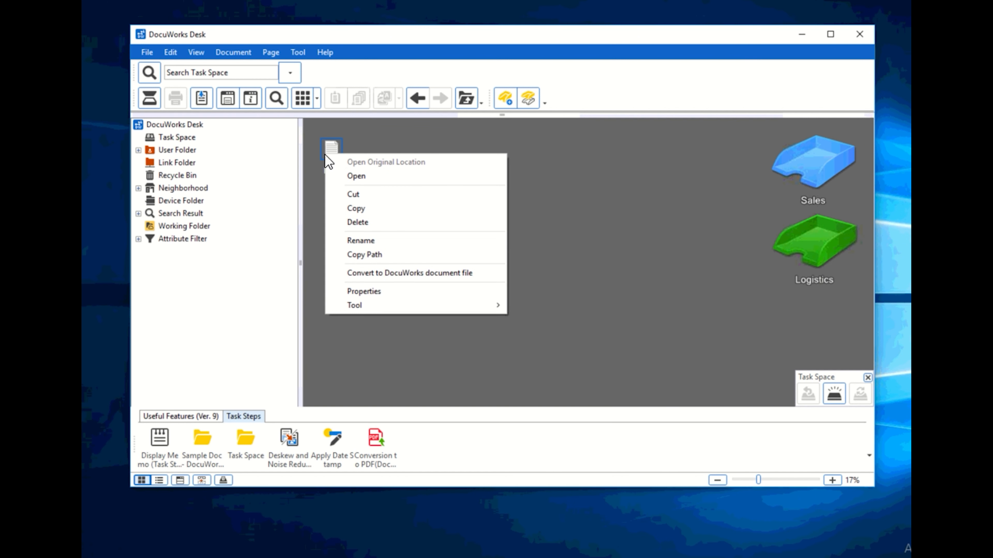
pyautogui.click(372, 292)
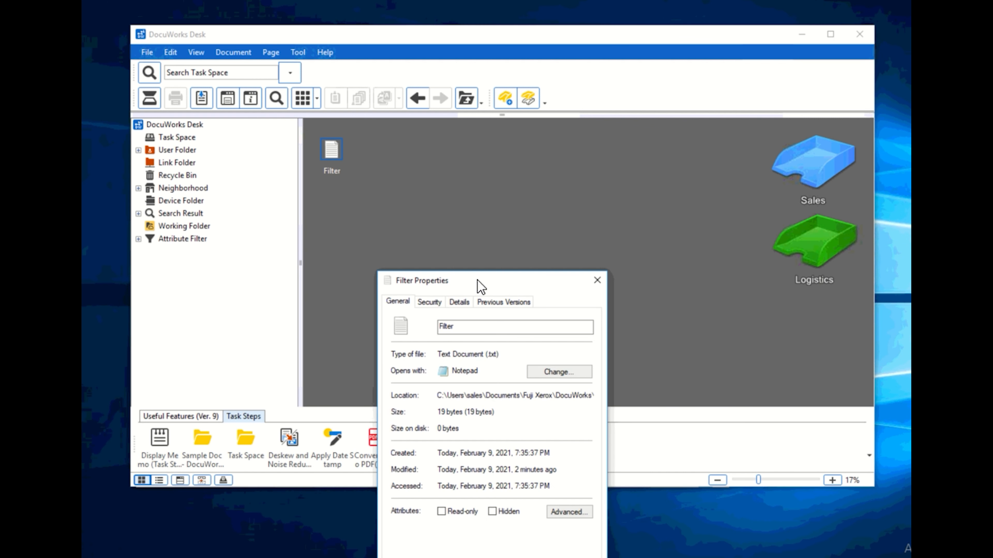
pyautogui.moveTo(477, 280); pyautogui.dragTo(426, 142)
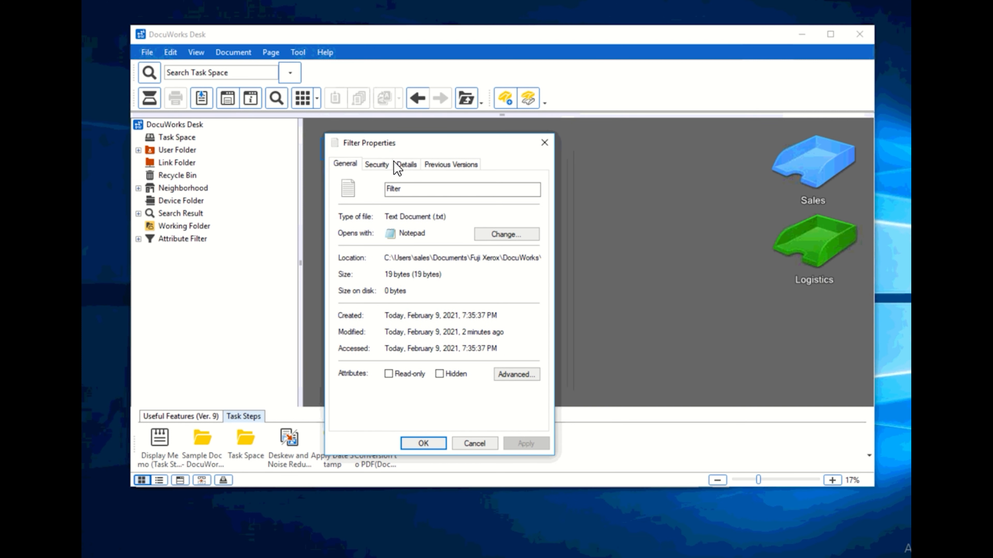
pyautogui.click(408, 164)
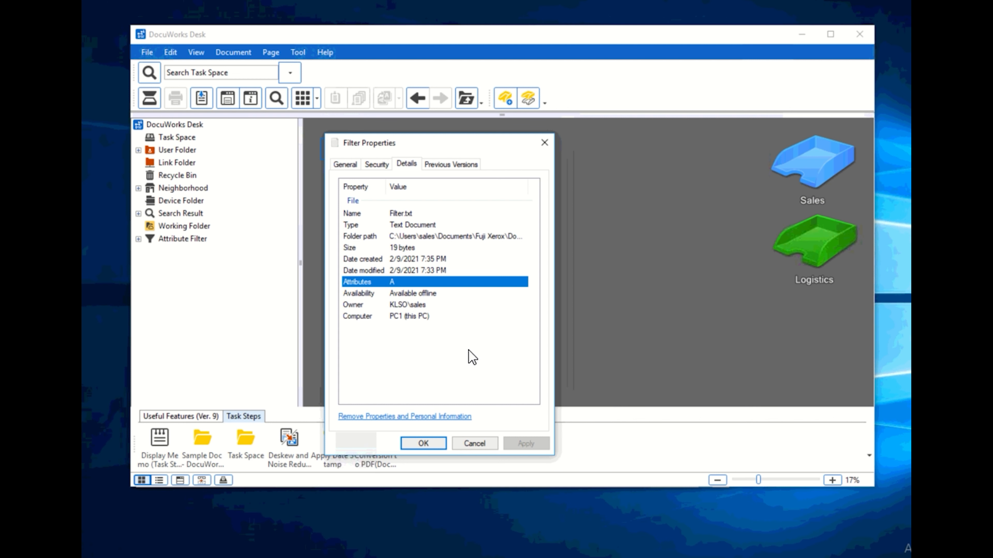
pyautogui.click(437, 441)
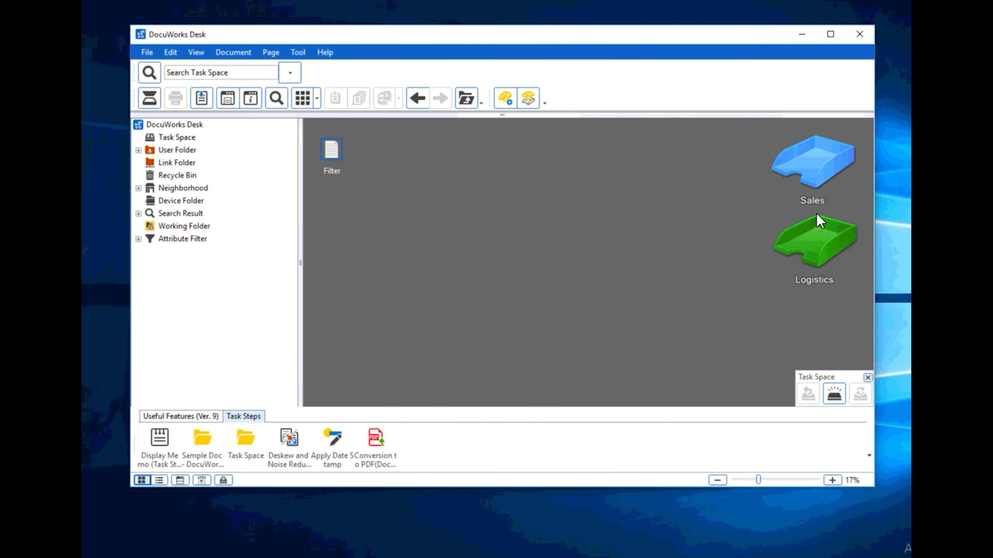
# Review the property name and value type choices of the Sales tray's attribute filter without saving changes.
pyautogui.rightClick(829, 155)
pyautogui.click(850, 242)
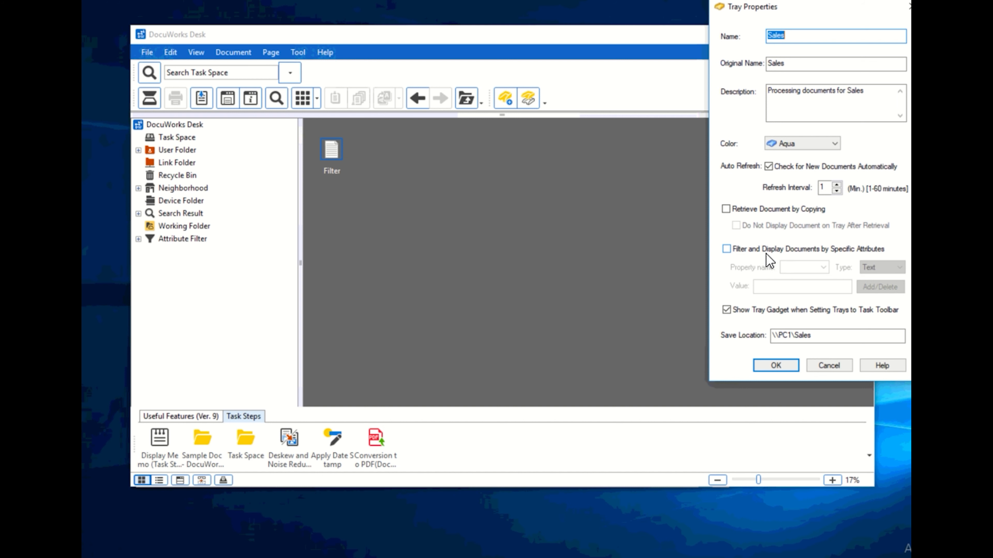
pyautogui.click(760, 249)
pyautogui.click(809, 268)
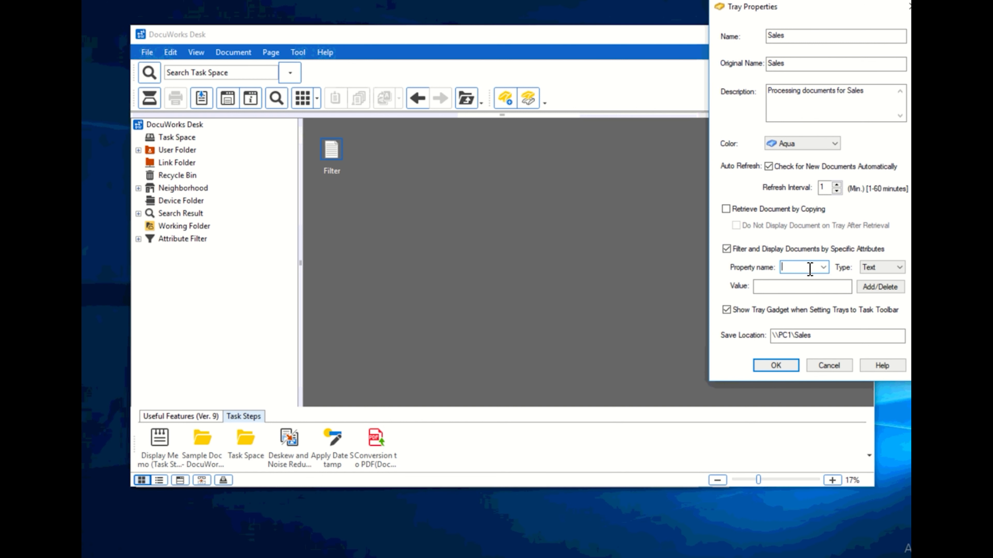
pyautogui.click(871, 270)
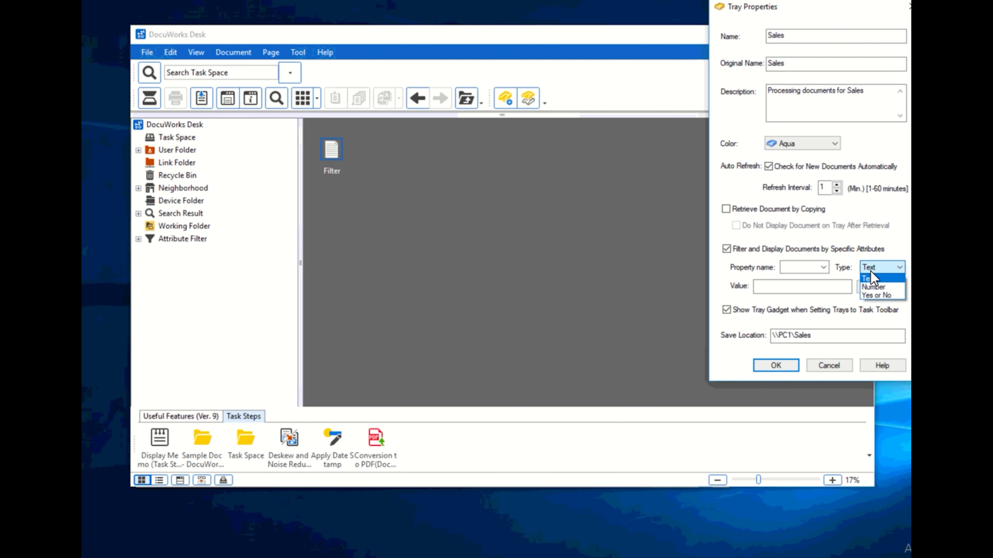
pyautogui.click(871, 278)
pyautogui.click(828, 366)
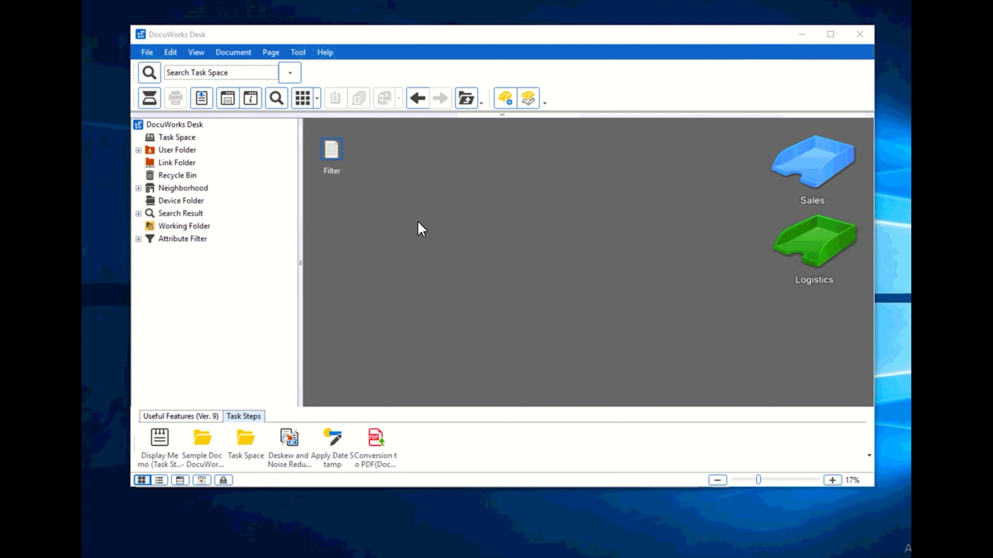
# Convert the Filter text file to a DocuWorks document and place it beside the original file.
pyautogui.rightClick(334, 156)
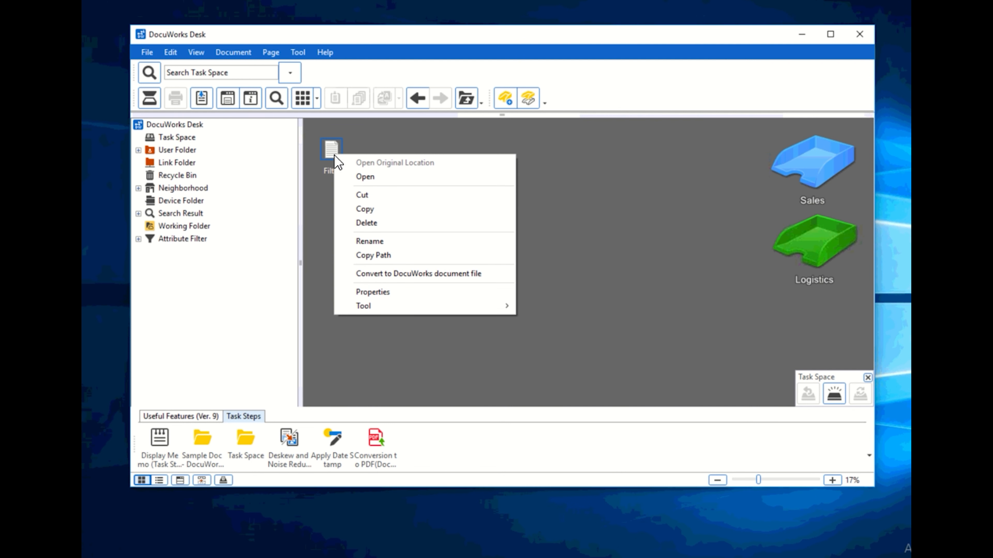
pyautogui.click(381, 274)
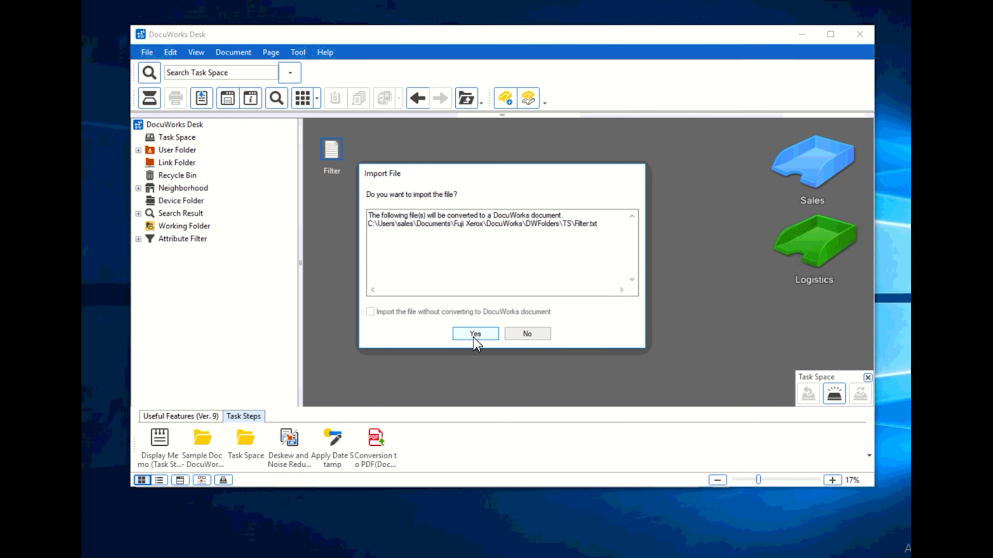
pyautogui.click(474, 336)
pyautogui.click(483, 339)
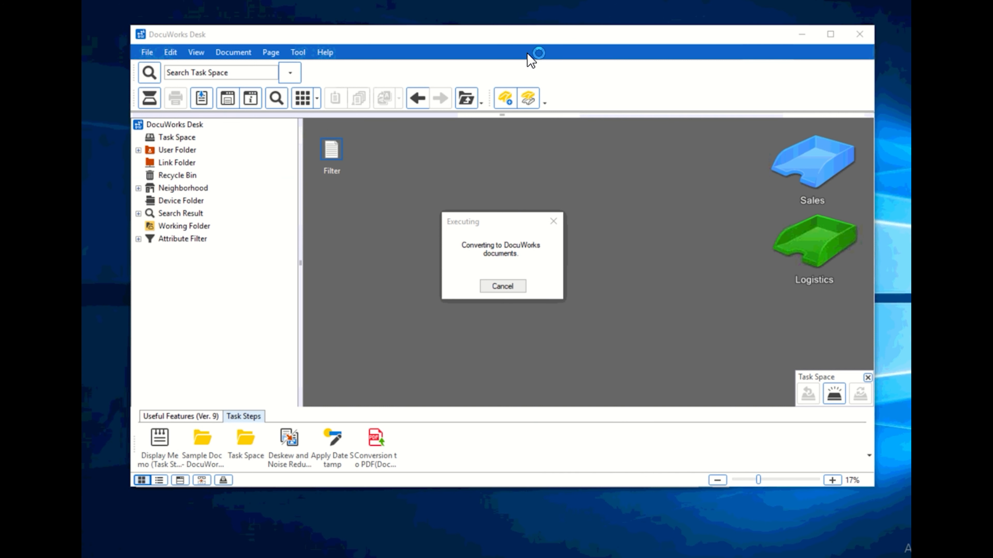
pyautogui.moveTo(410, 229); pyautogui.dragTo(418, 159)
# Examine the general, summary and custom properties of the converted Filter document.
pyautogui.rightClick(406, 158)
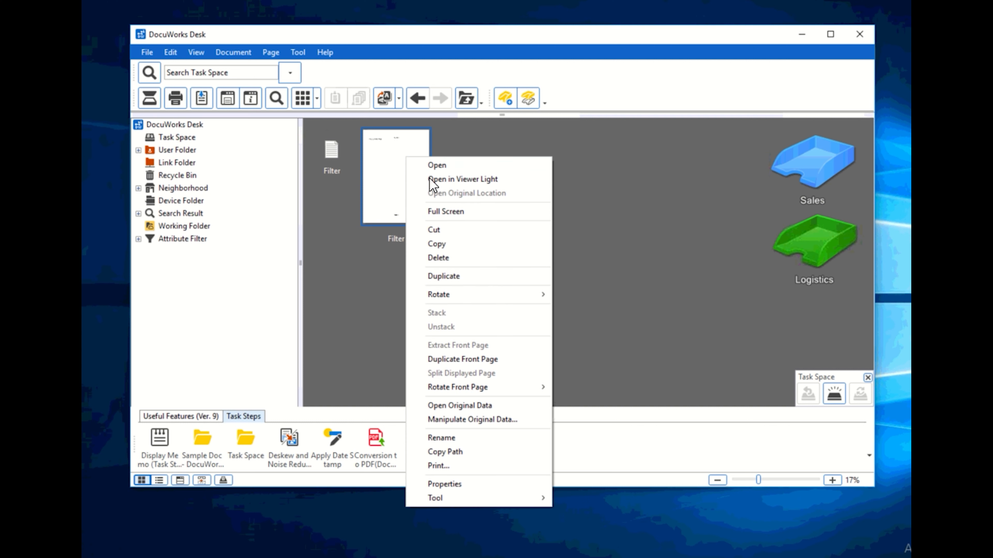
pyautogui.click(446, 485)
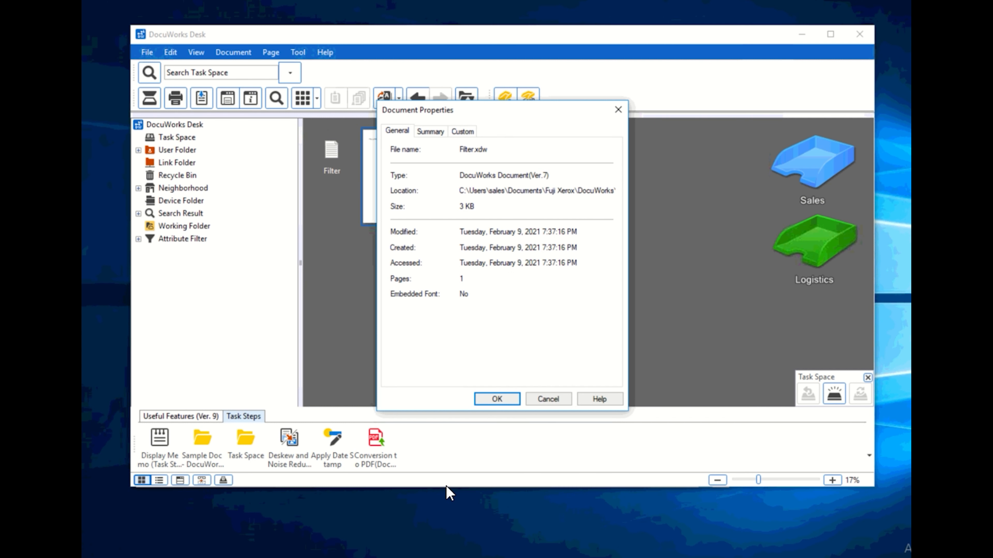
pyautogui.click(437, 132)
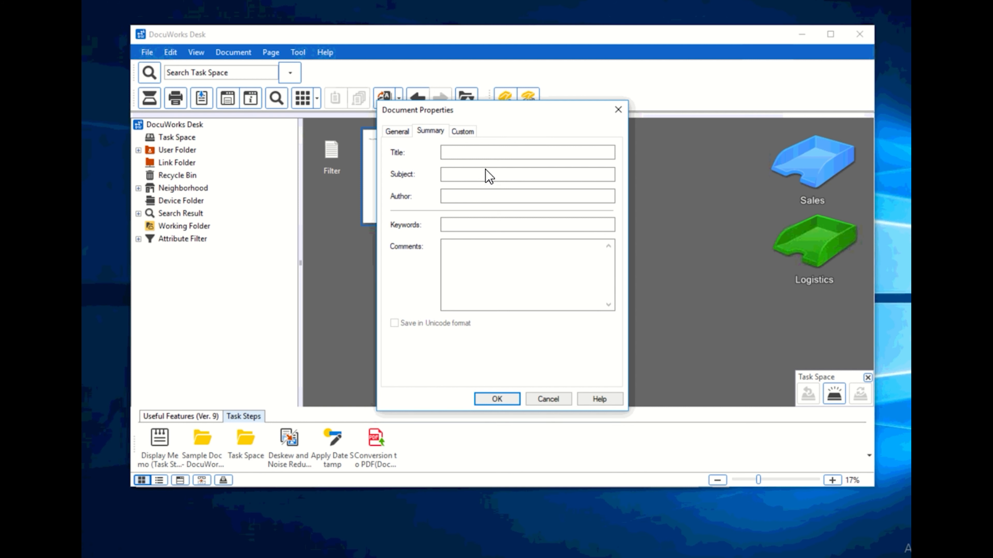
pyautogui.click(465, 132)
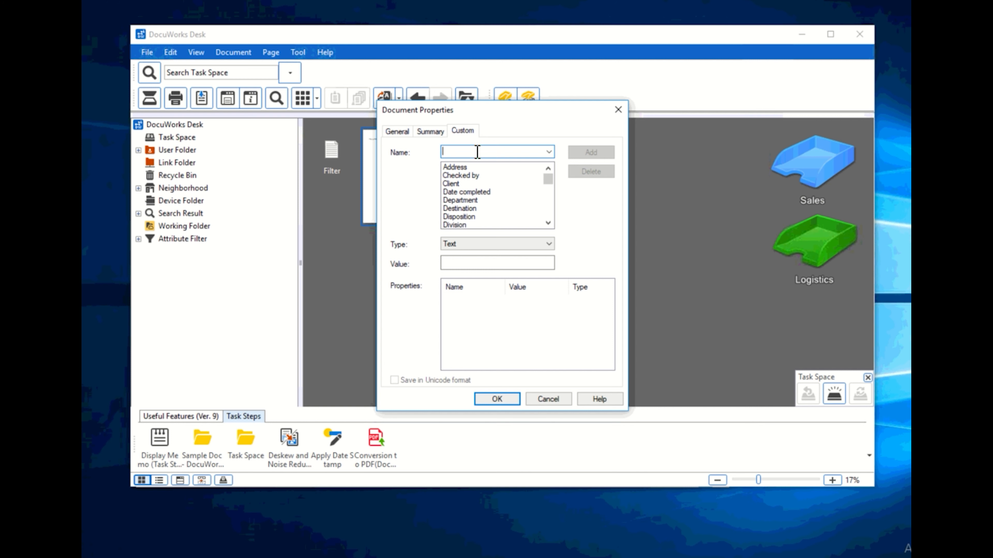
# Choose User as the custom property name for the Filter document and review the available value types.
pyautogui.click(549, 153)
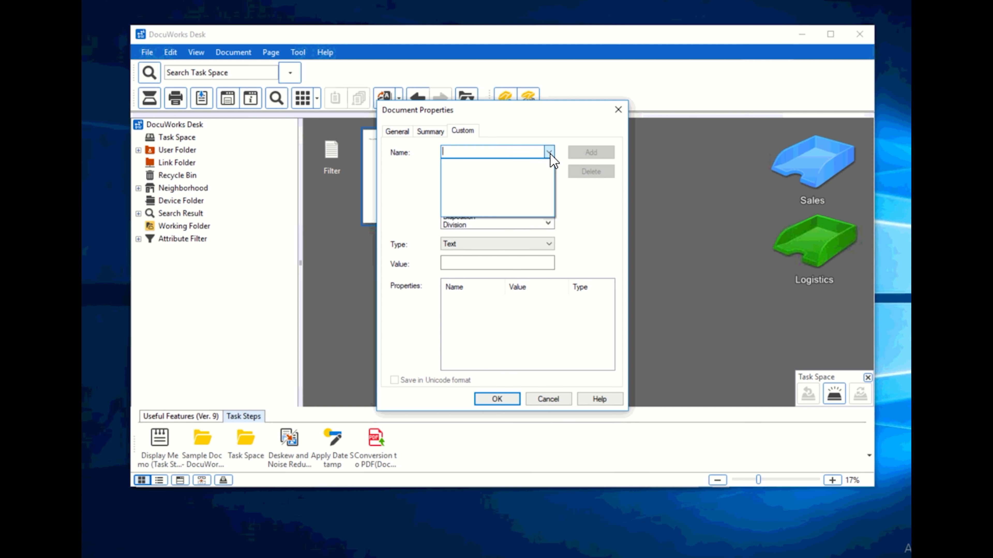
pyautogui.click(515, 156)
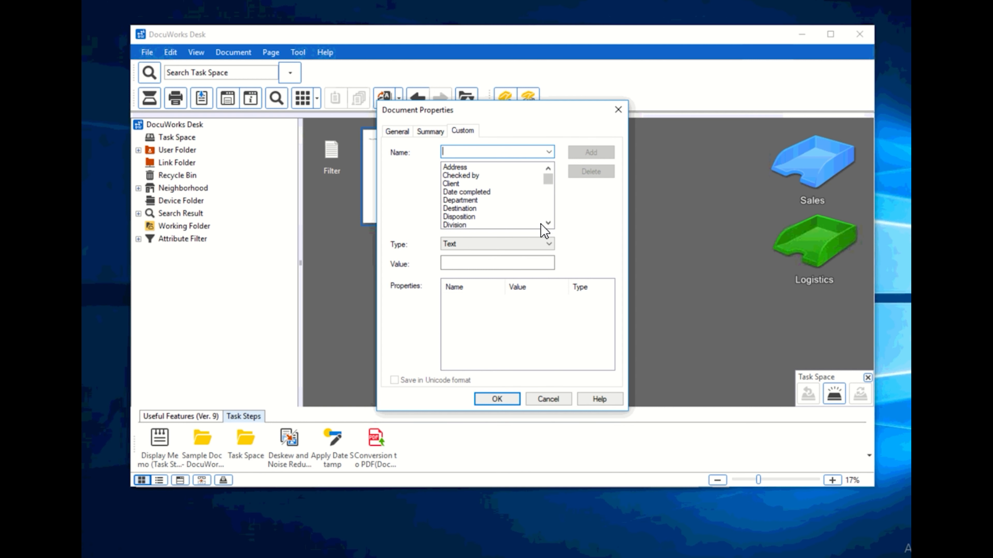
pyautogui.click(549, 217)
pyautogui.moveTo(548, 211)
pyautogui.mouseDown()
pyautogui.moveTo(548, 224)
pyautogui.moveTo(547, 187)
pyautogui.moveTo(550, 212)
pyautogui.mouseUp()
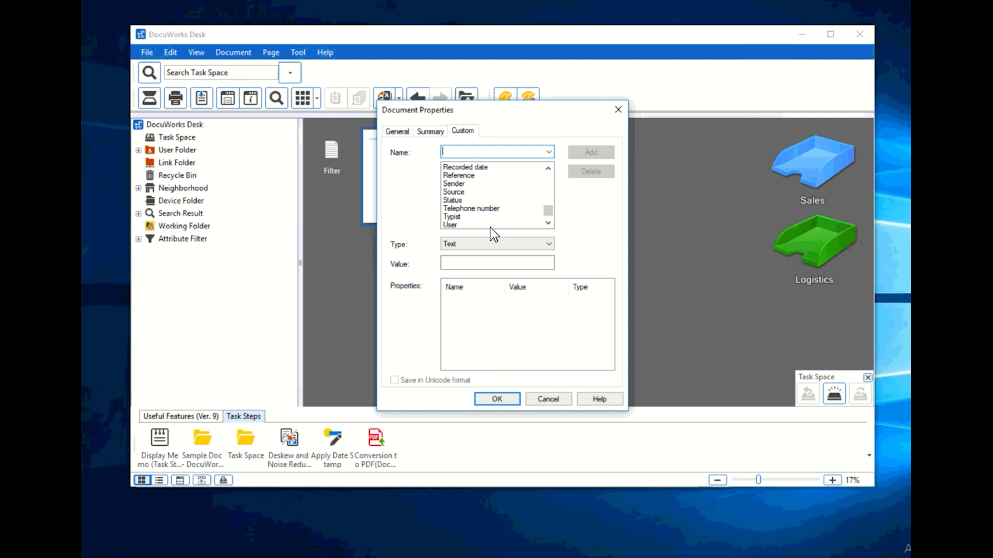
pyautogui.click(487, 225)
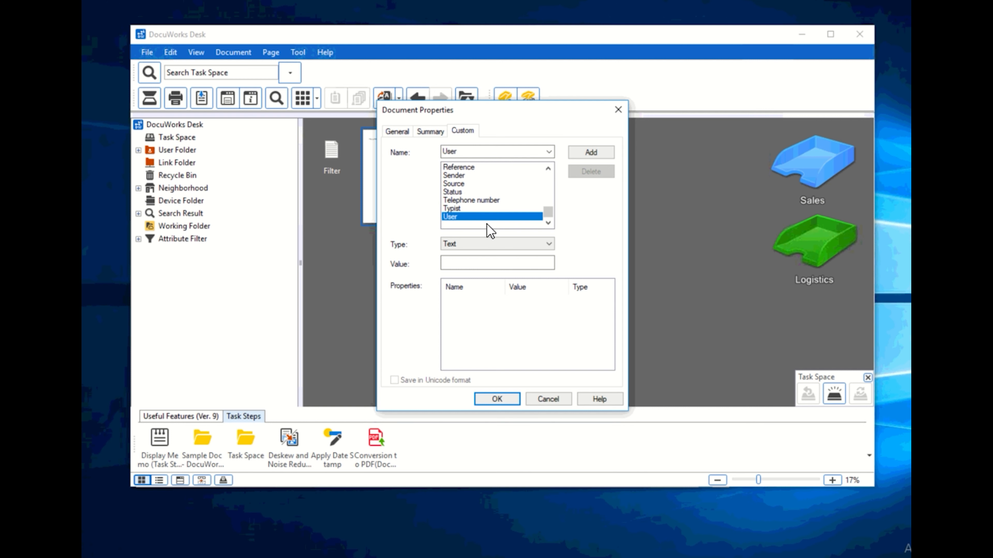
pyautogui.click(475, 244)
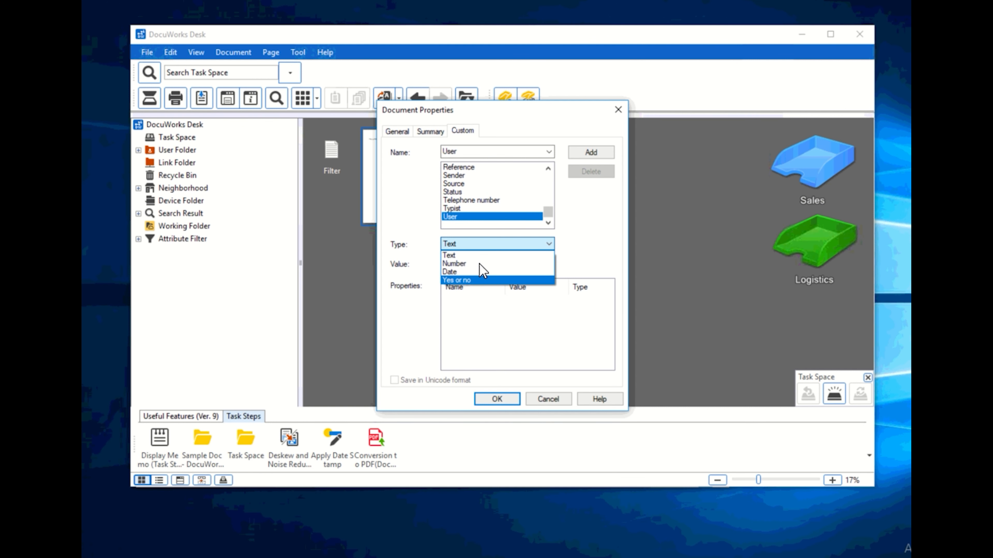
# Compare the value types offered by the Sales tray's attribute filter with those for the Filter document's custom property.
pyautogui.rightClick(810, 178)
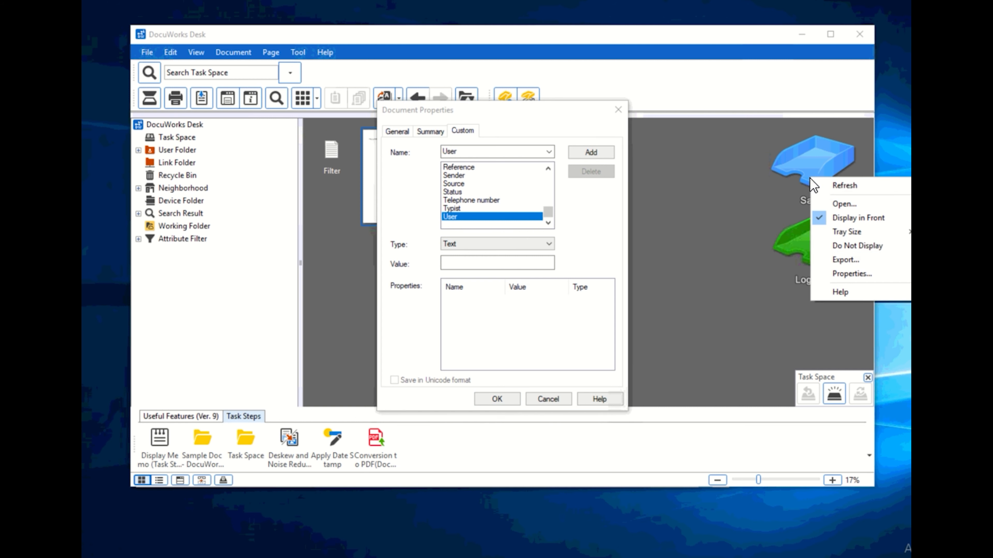
pyautogui.click(849, 274)
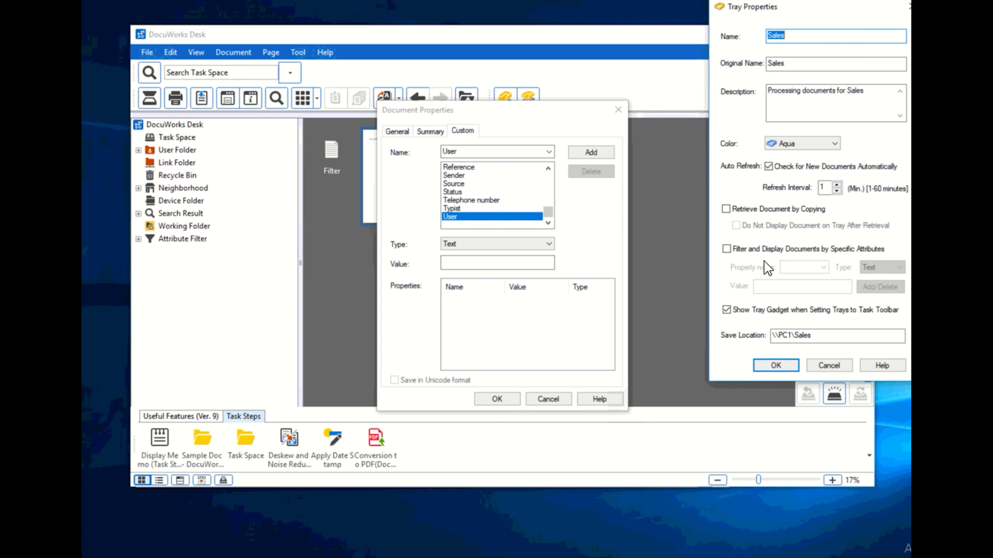
pyautogui.click(725, 249)
pyautogui.click(872, 269)
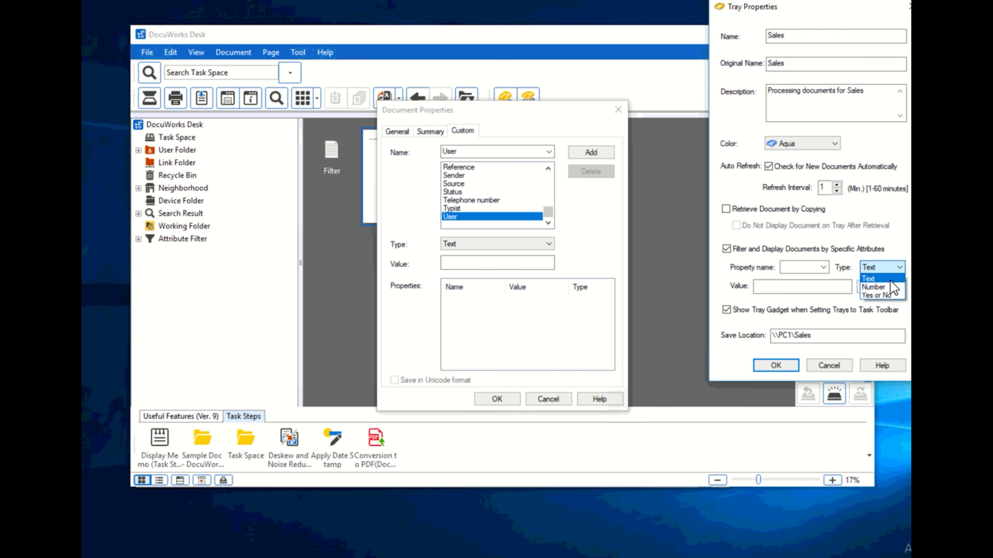
pyautogui.click(491, 252)
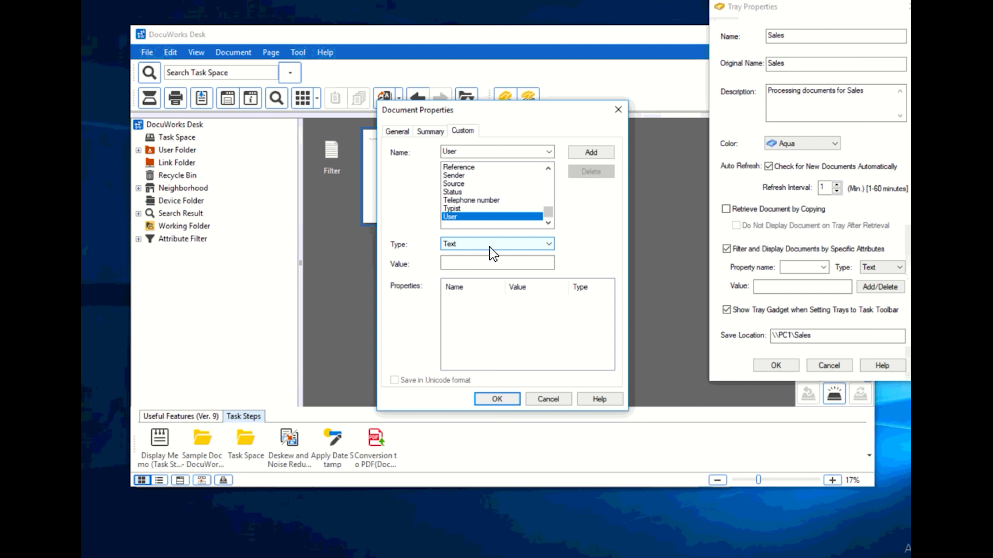
pyautogui.click(490, 246)
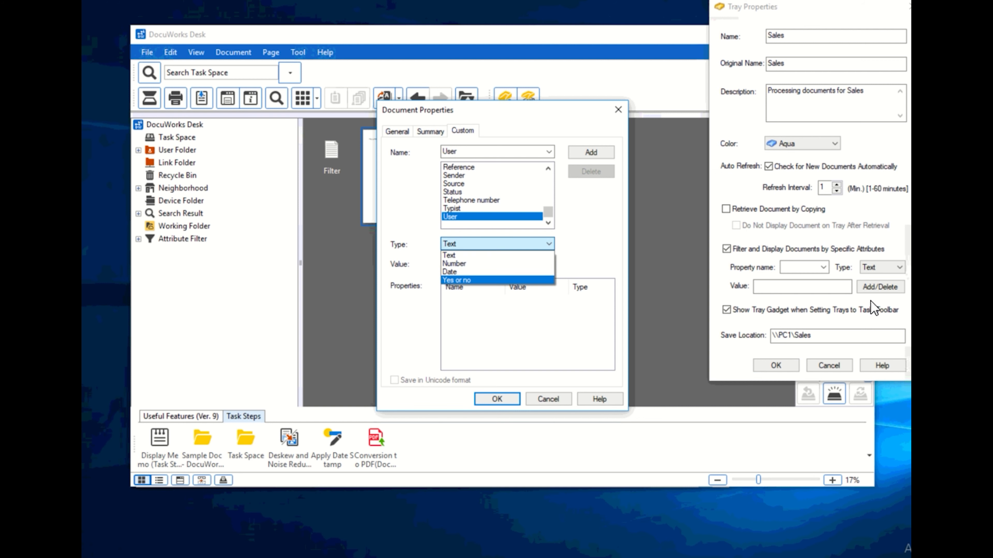
pyautogui.click(879, 267)
pyautogui.click(879, 267)
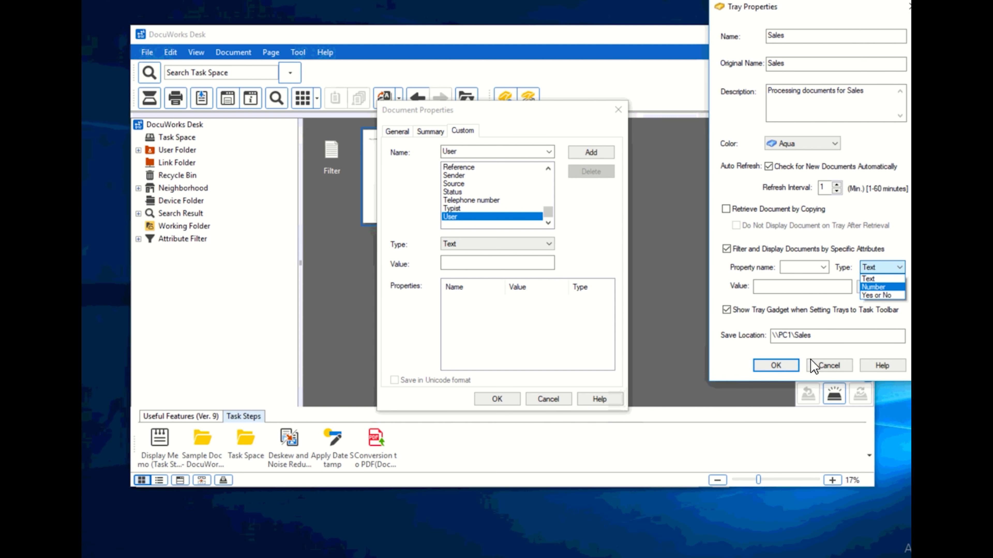
pyautogui.click(834, 363)
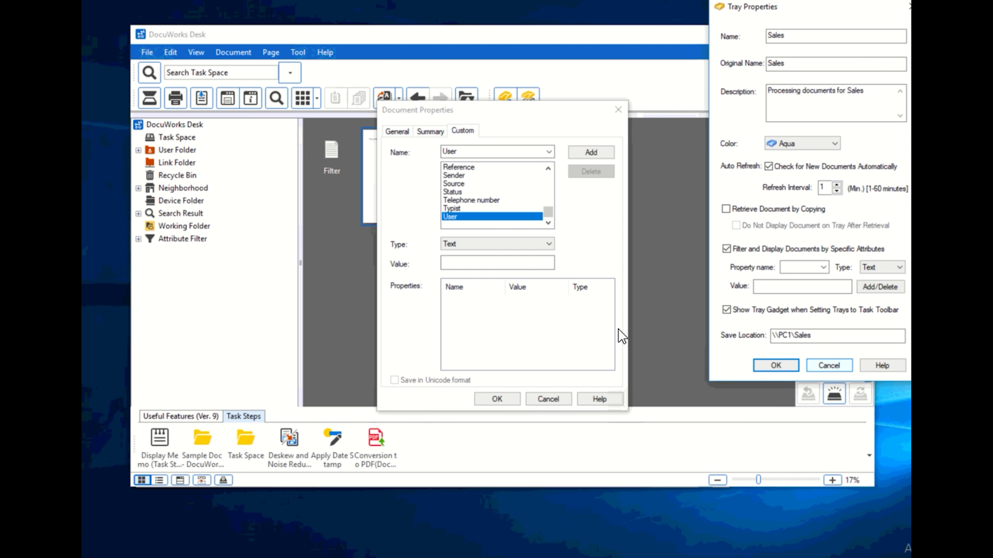
# Add the custom property User with the text value Fuji Xerox to the Filter document and save its properties.
pyautogui.click(502, 263)
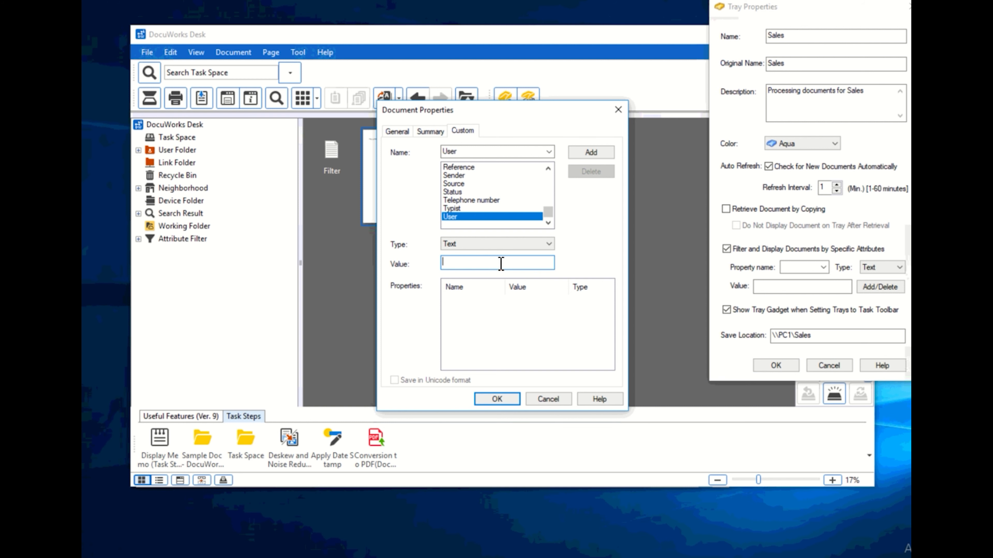
pyautogui.write('Fuji Xerox')
pyautogui.click(589, 155)
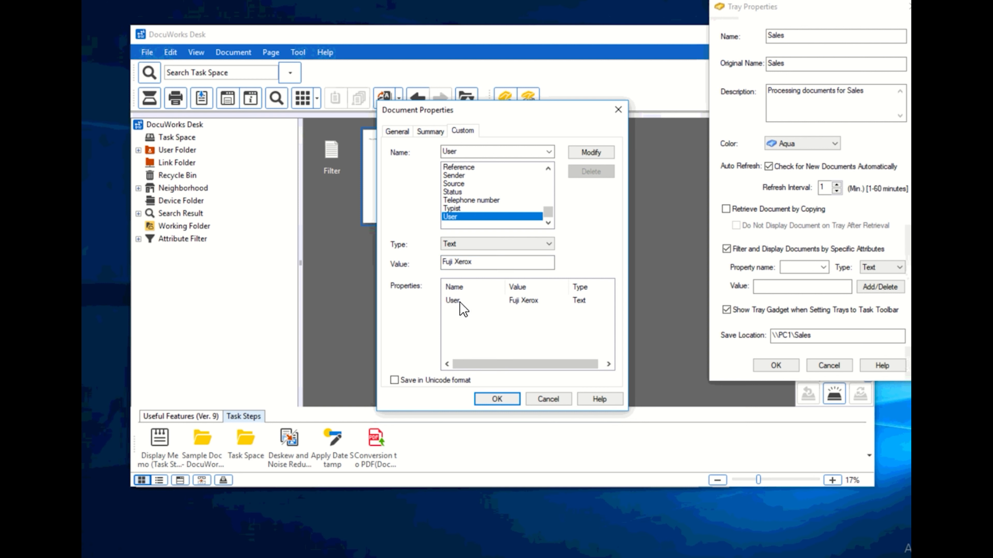
pyautogui.click(460, 302)
pyautogui.click(526, 303)
pyautogui.click(508, 401)
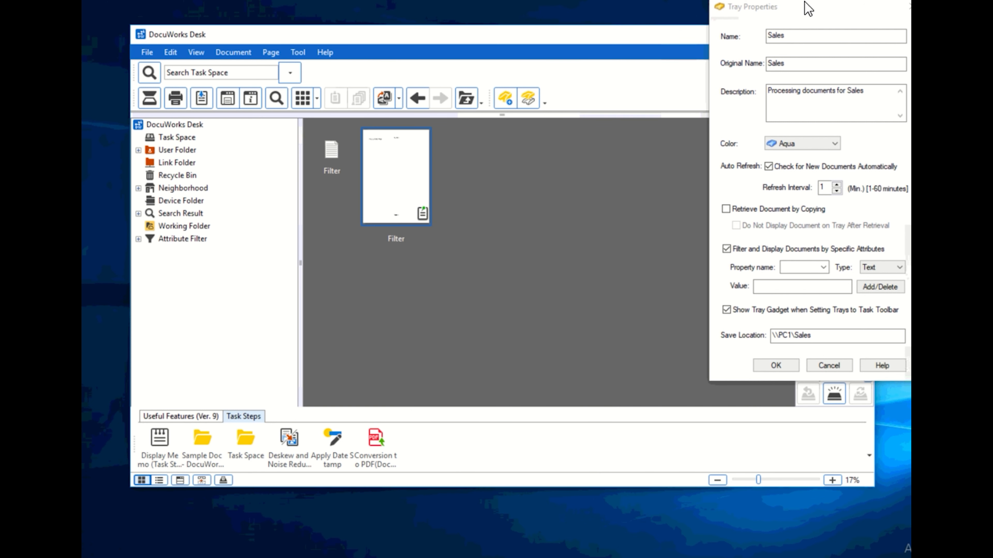
# Try to save the Sales tray's attribute filter without a property name, and turn the filter off to close the settings.
pyautogui.moveTo(808, 9); pyautogui.dragTo(743, 77)
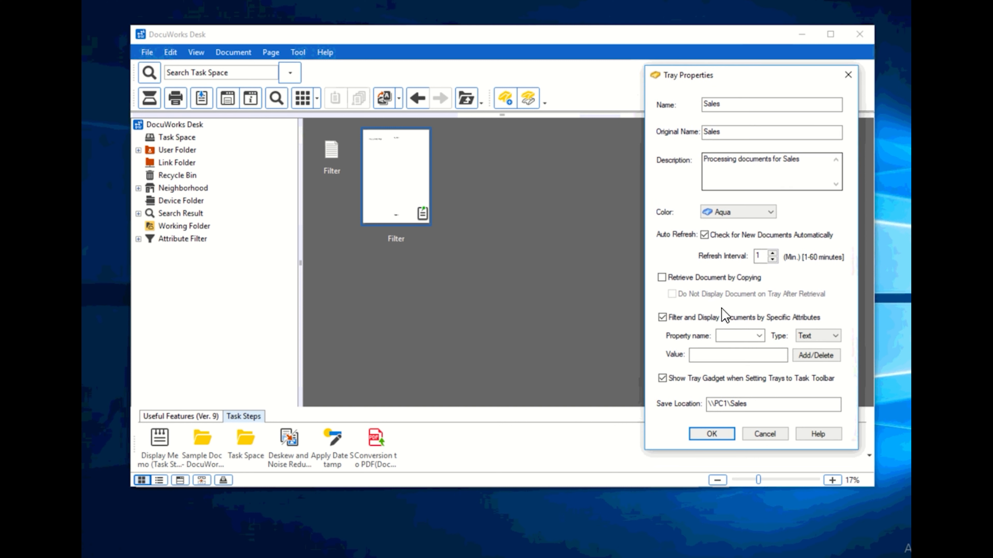
pyautogui.click(763, 336)
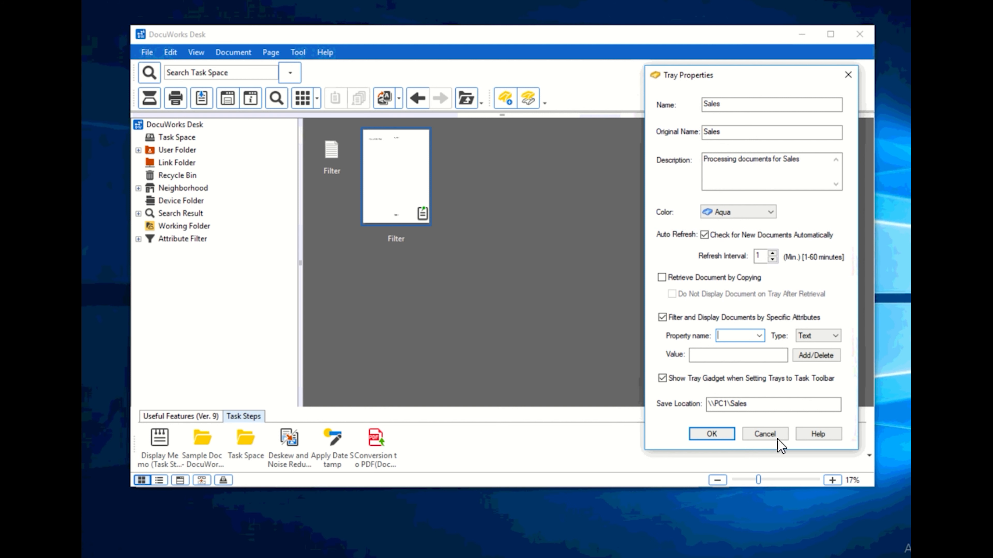
pyautogui.click(714, 434)
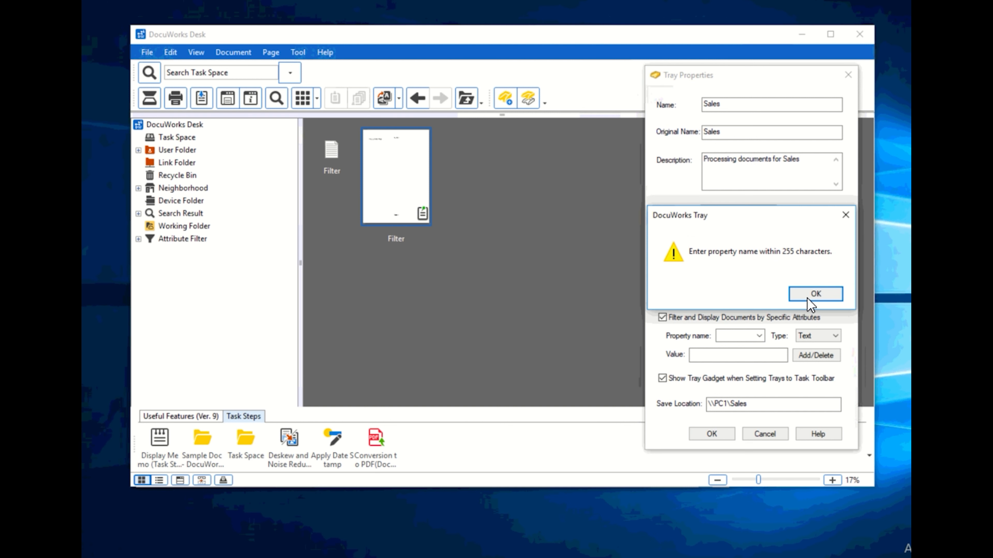
pyautogui.click(807, 299)
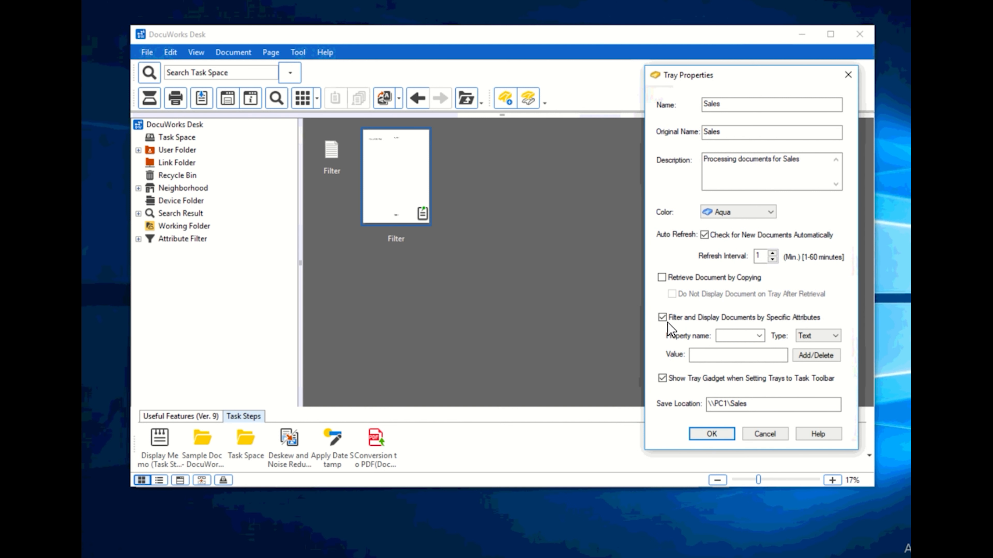
pyautogui.click(662, 317)
pyautogui.click(712, 434)
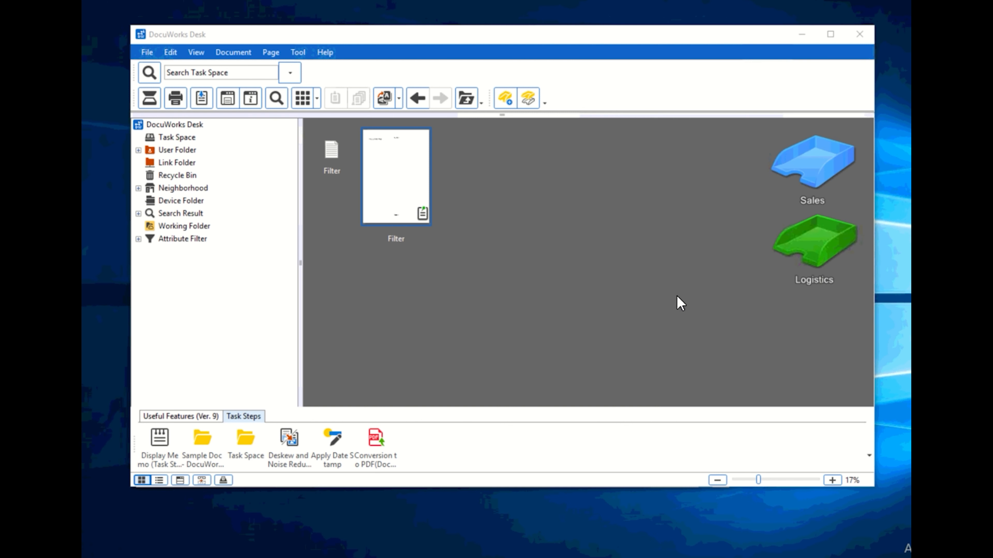
# Enable filtering by specific attributes for the Sales tray, with User as the property name and Text as the type.
pyautogui.click(814, 163)
pyautogui.rightClick(814, 163)
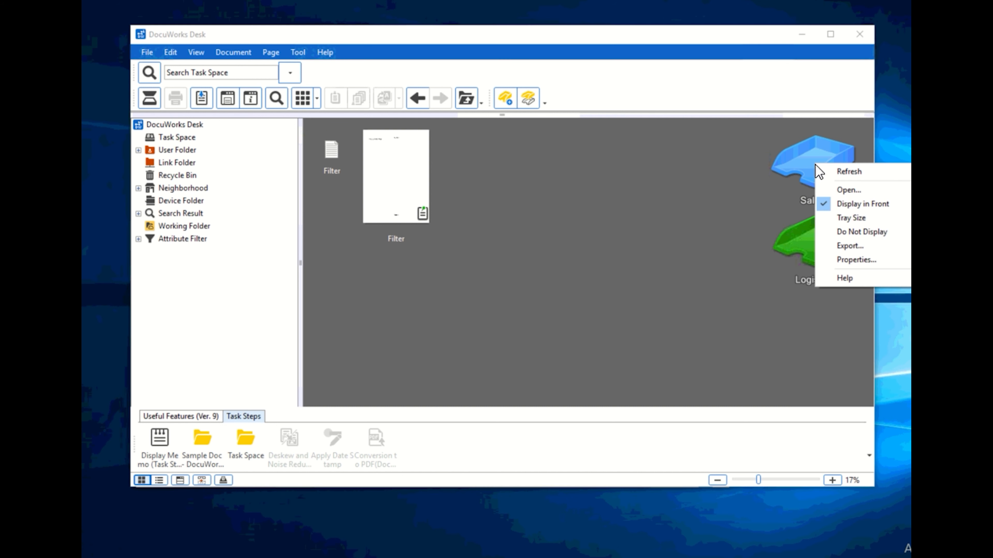
pyautogui.click(835, 261)
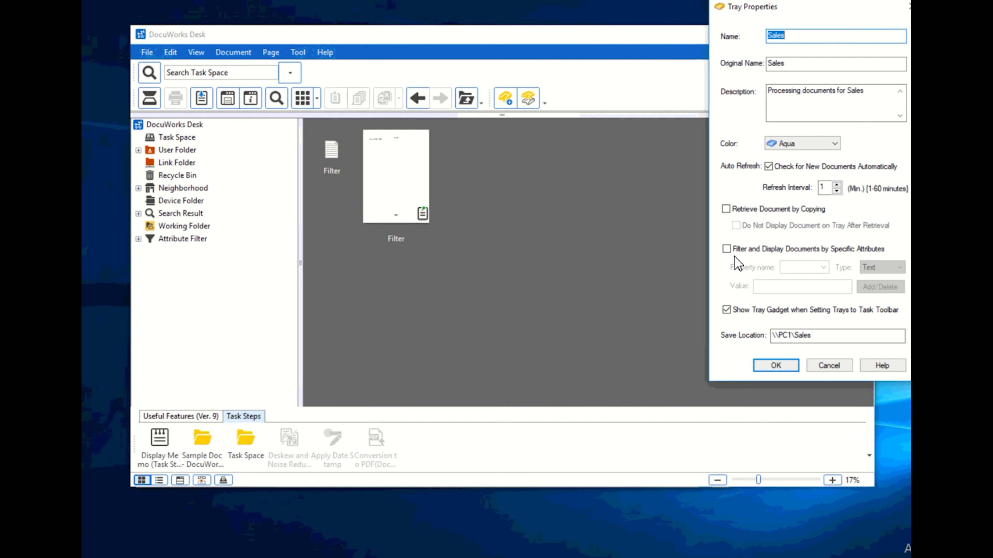
pyautogui.click(734, 250)
pyautogui.click(823, 267)
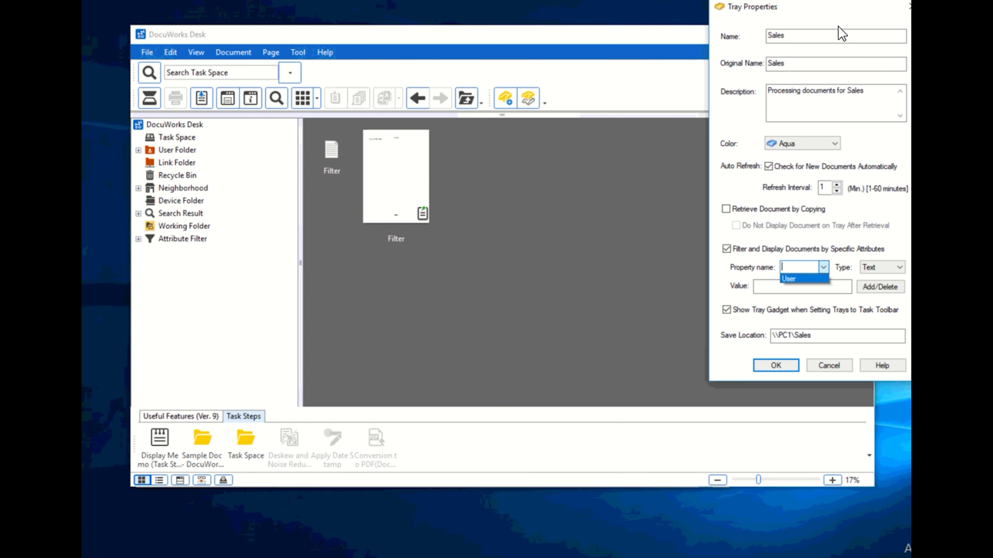
pyautogui.click(847, 16)
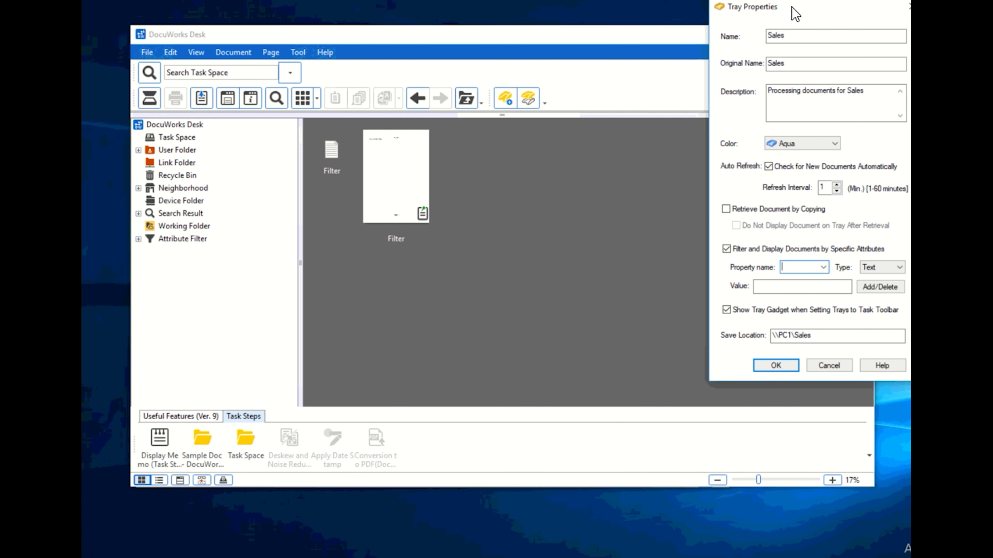
pyautogui.moveTo(793, 13); pyautogui.dragTo(746, 50)
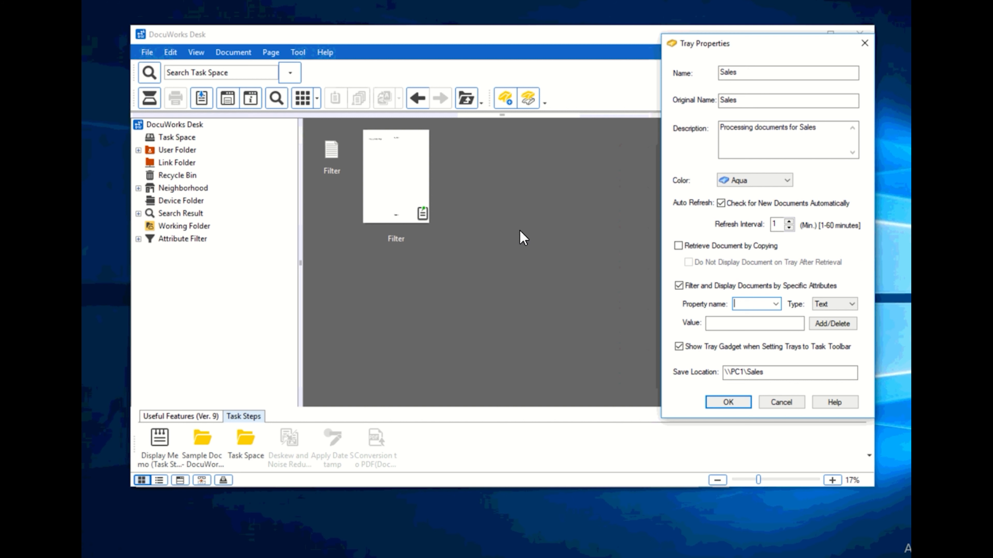
pyautogui.click(776, 303)
pyautogui.click(768, 315)
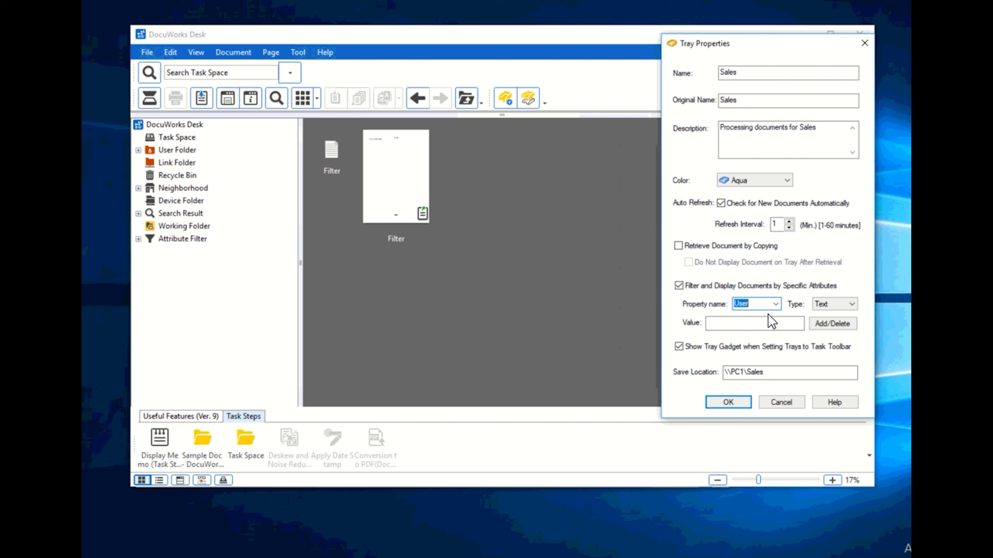
pyautogui.click(838, 303)
pyautogui.click(794, 323)
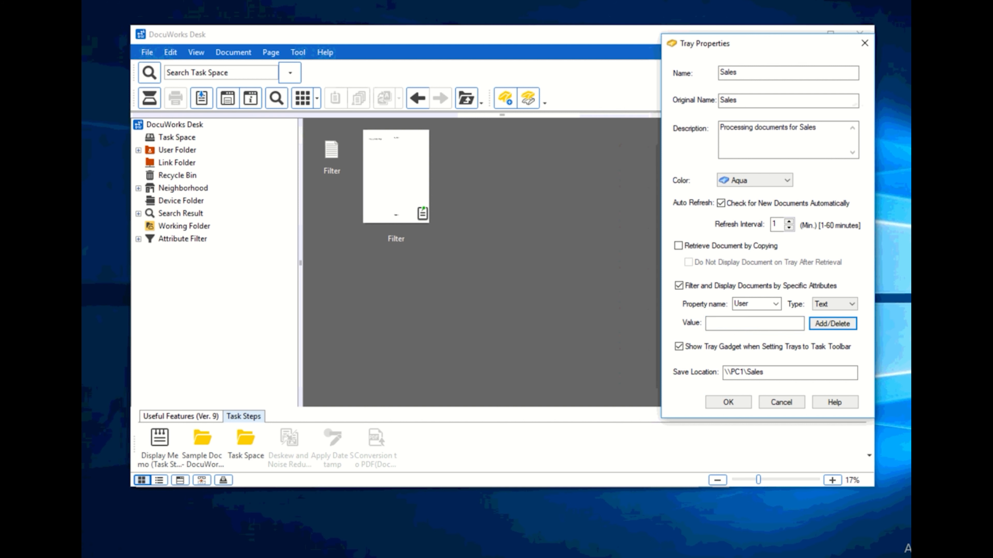
# Add Fuji Xerox as the filter condition attribute and save the Sales tray's properties.
pyautogui.click(825, 323)
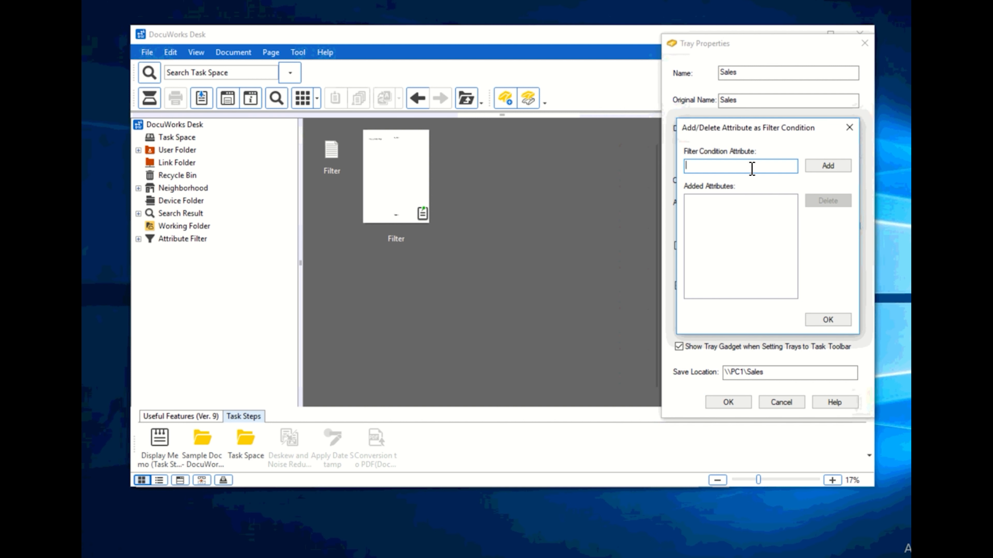
pyautogui.write('Fuji Xerox')
pyautogui.click(816, 168)
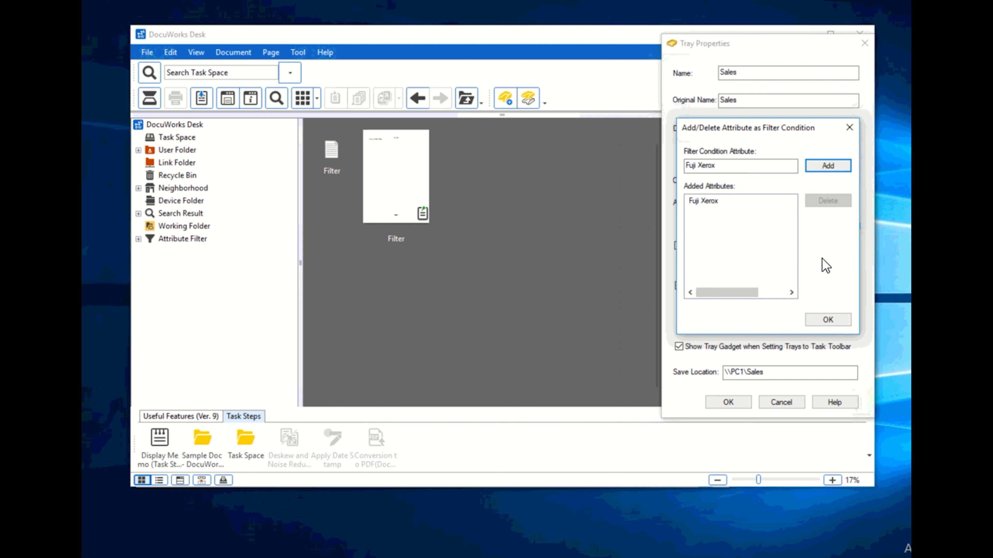
pyautogui.click(825, 320)
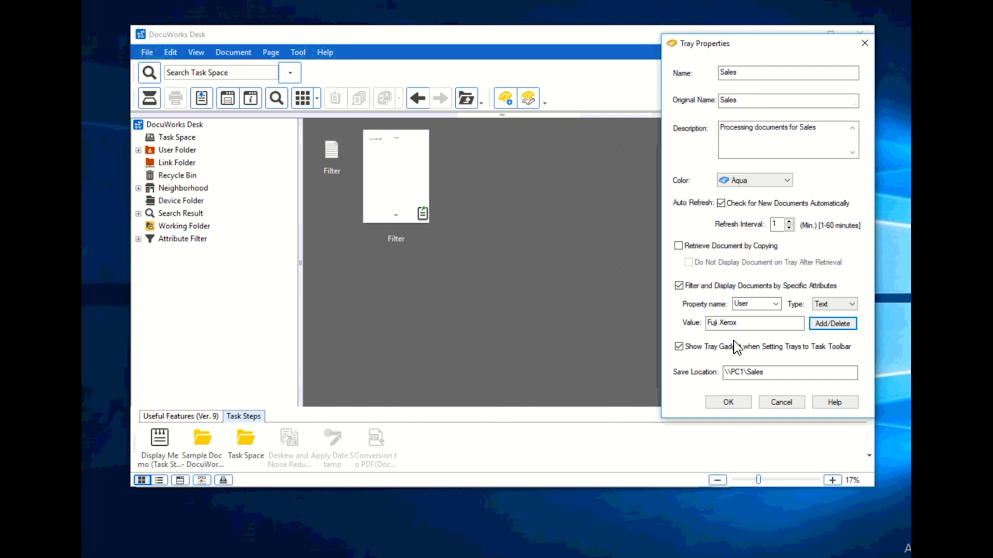
pyautogui.click(726, 401)
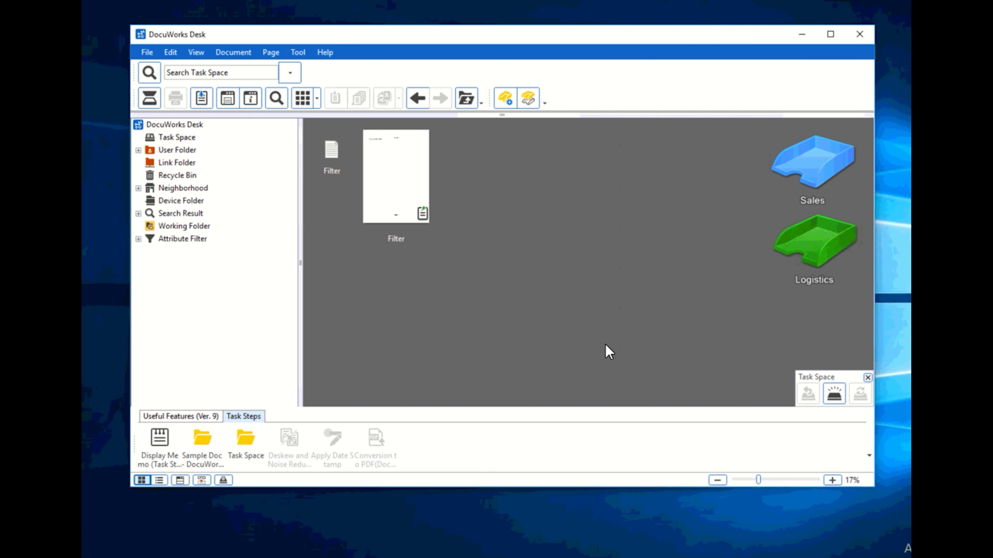
# Switch to the Sales folder in File Explorer and copy both Filter files from the task space into it.
pyautogui.click(176, 557)
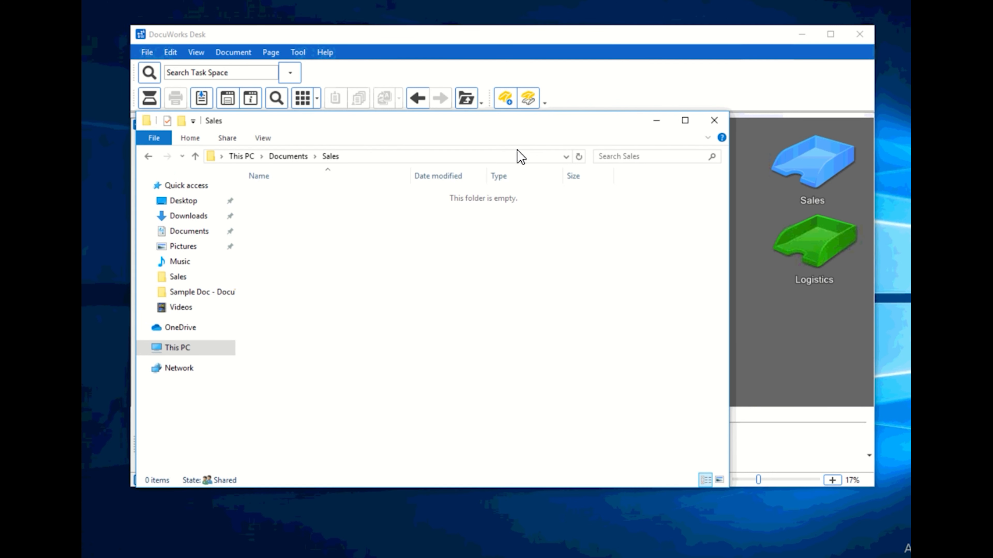
pyautogui.moveTo(515, 135); pyautogui.dragTo(496, 176)
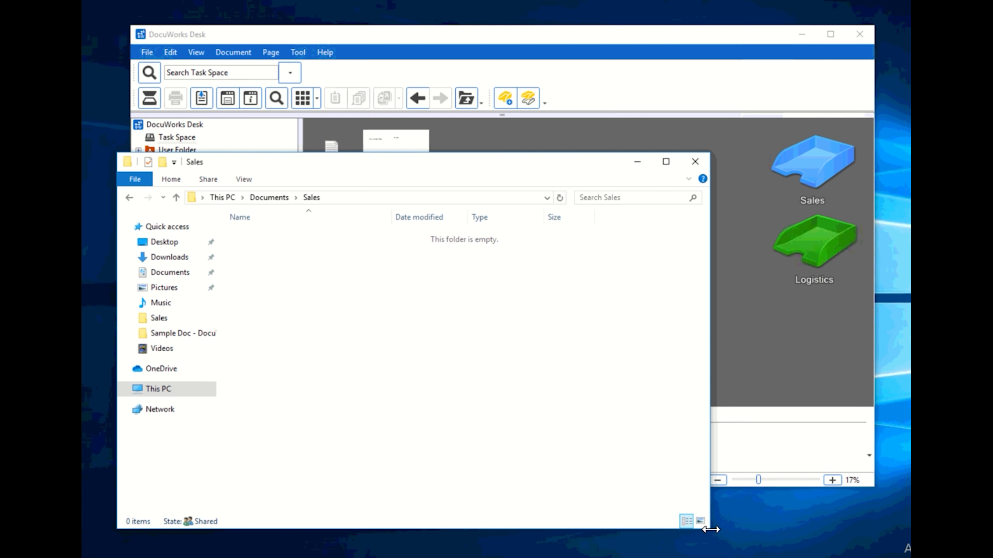
pyautogui.moveTo(710, 533); pyautogui.dragTo(494, 425)
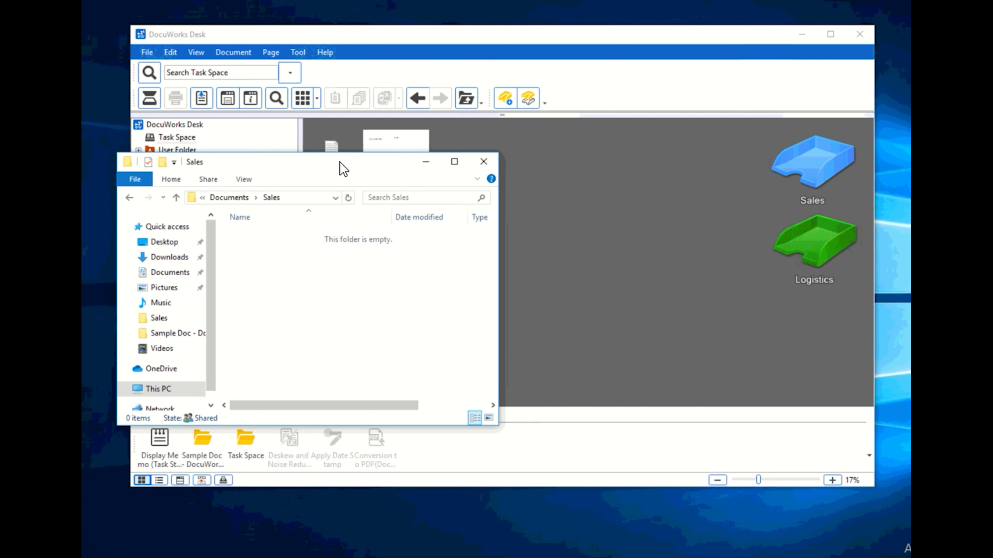
pyautogui.moveTo(340, 167); pyautogui.dragTo(366, 252)
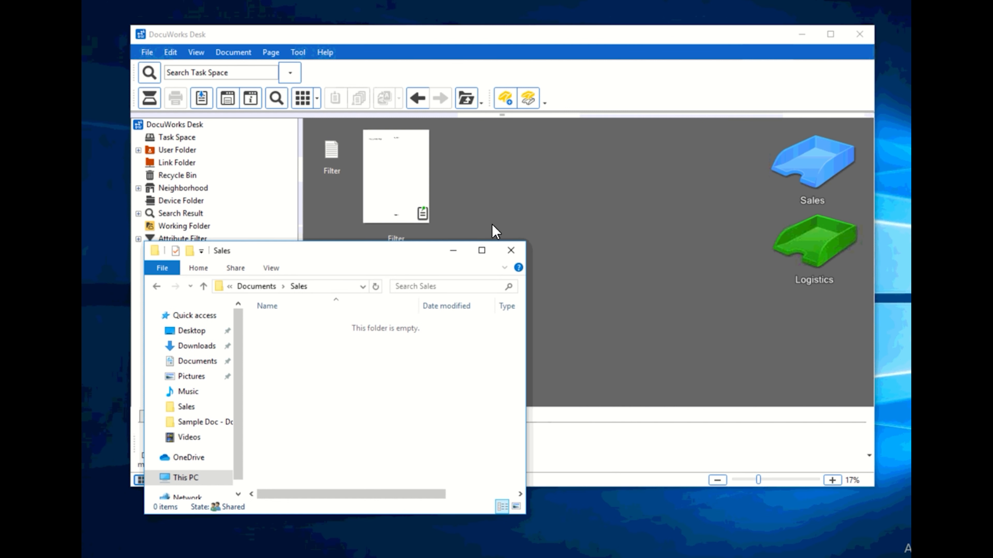
pyautogui.moveTo(492, 227); pyautogui.dragTo(331, 118)
pyautogui.moveTo(338, 157); pyautogui.dragTo(311, 359)
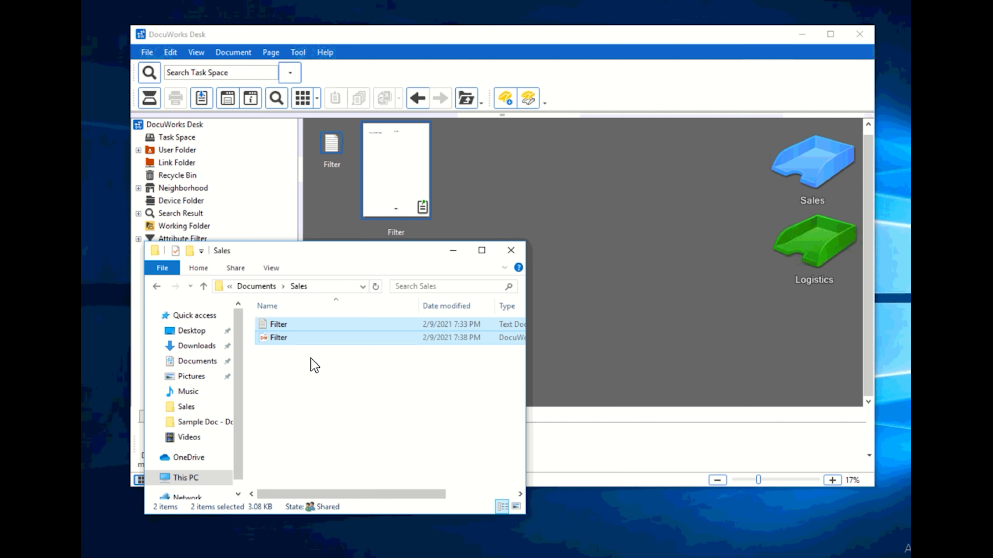
# Review the Sales tray's attribute filter settings without saving changes, and refresh the Sales folder listing.
pyautogui.rightClick(832, 156)
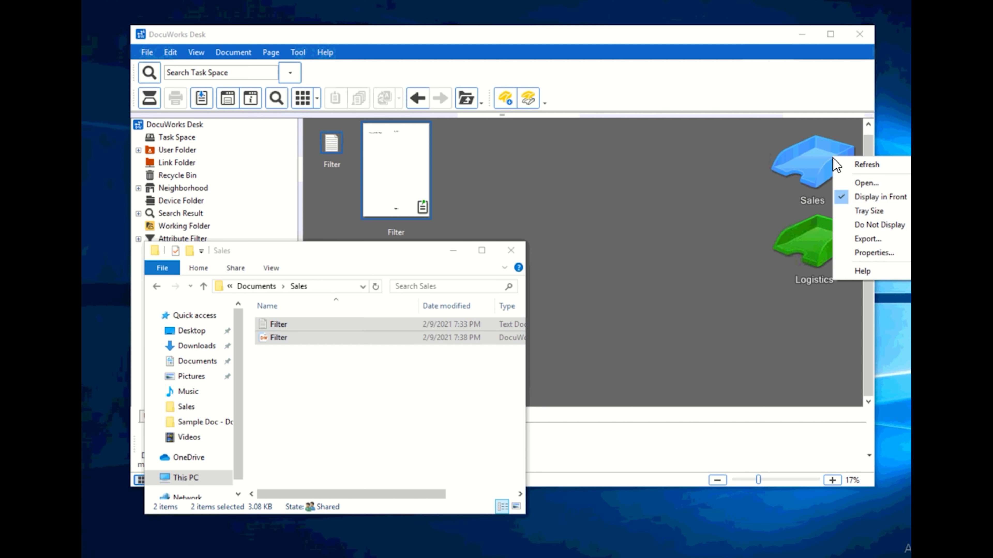
pyautogui.click(862, 253)
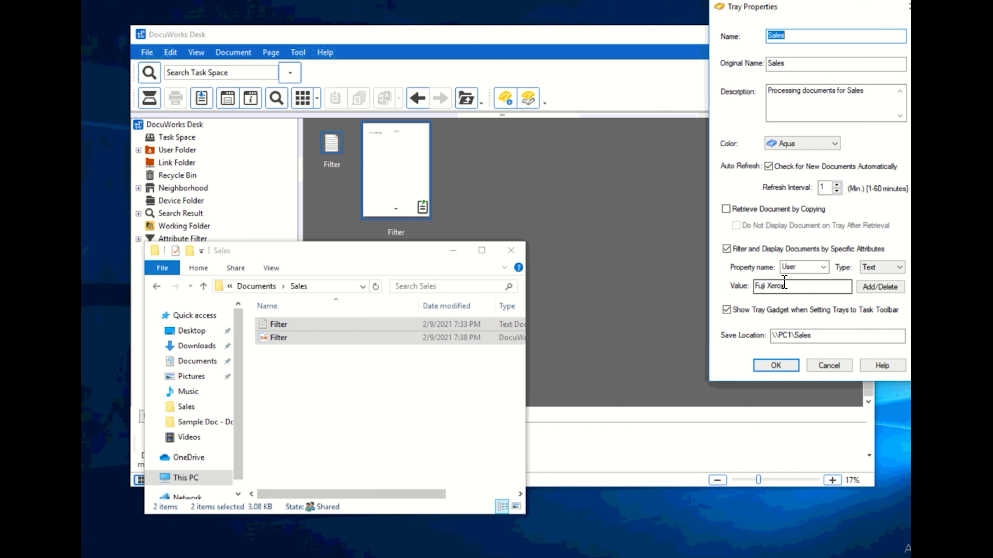
pyautogui.click(829, 365)
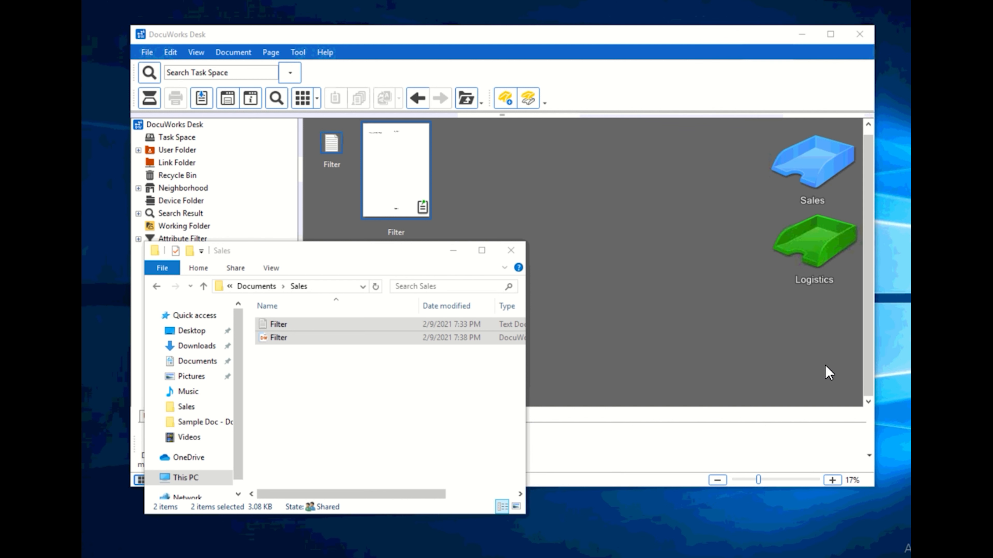
pyautogui.click(369, 431)
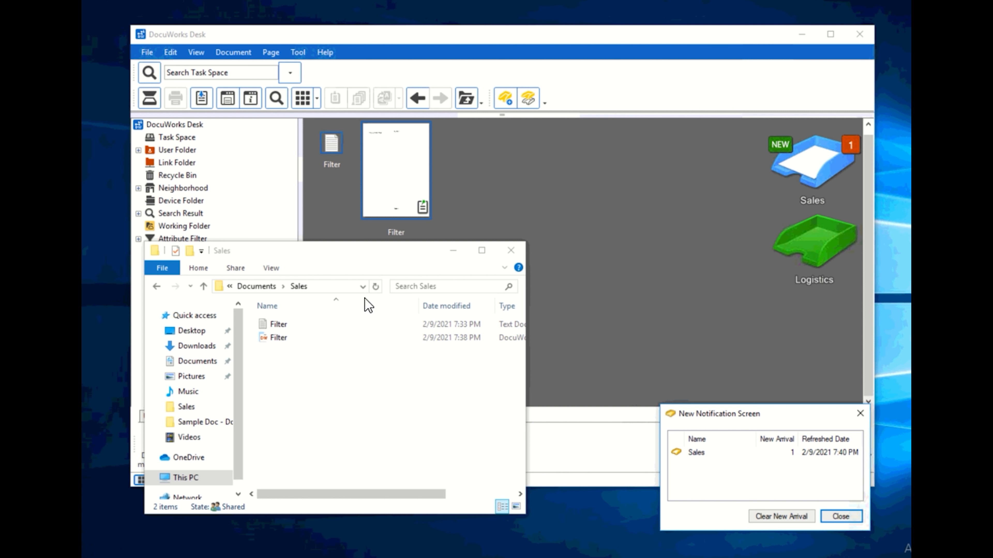
pyautogui.click(376, 287)
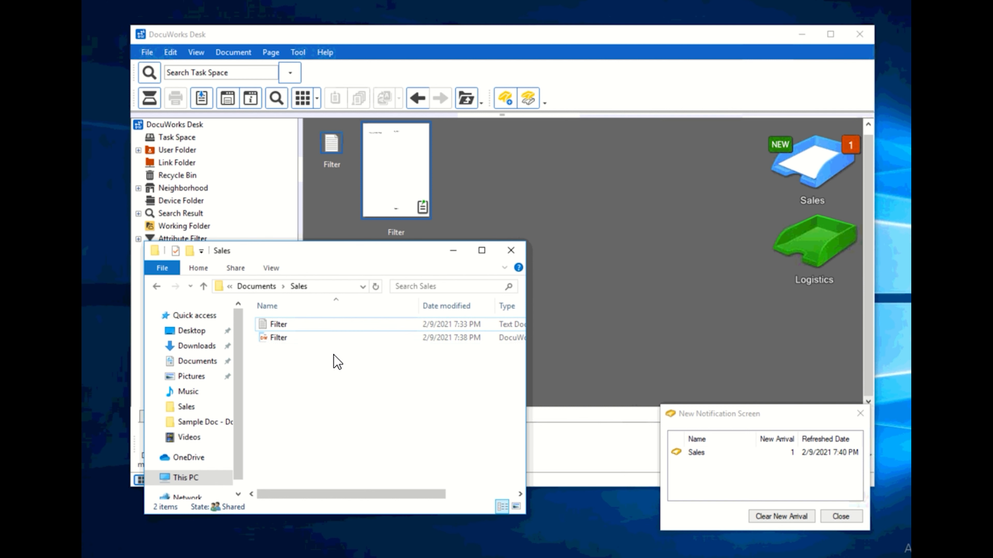